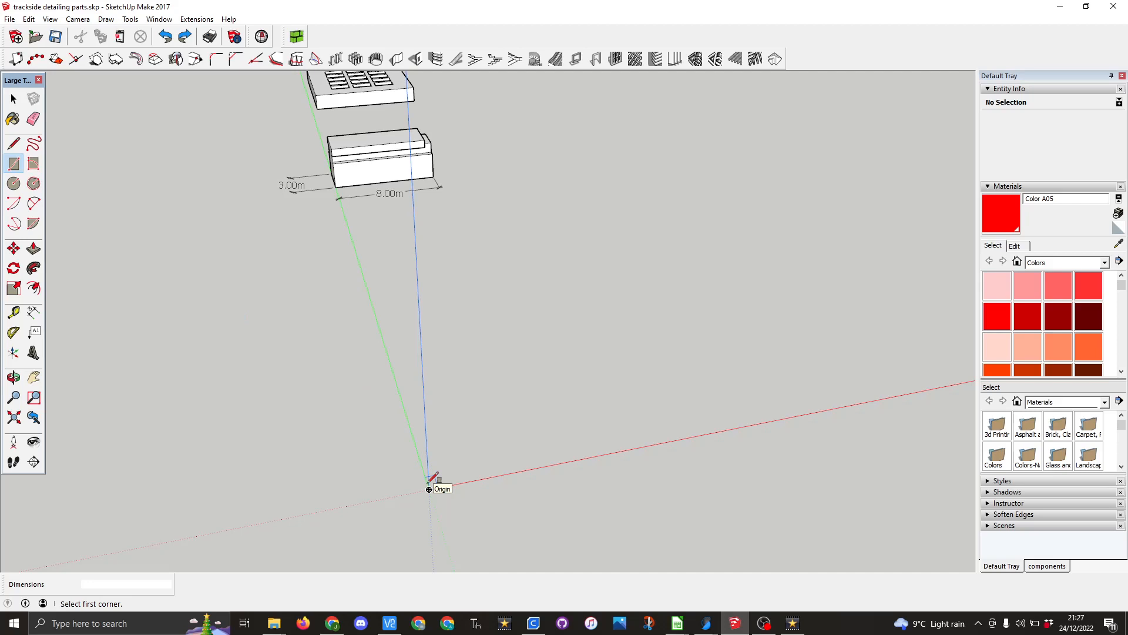
Draw an 8 m by 3 m rectangle on the ground plane, starting at the origin
{"action": "left_click", "coordinate": [429, 489]}
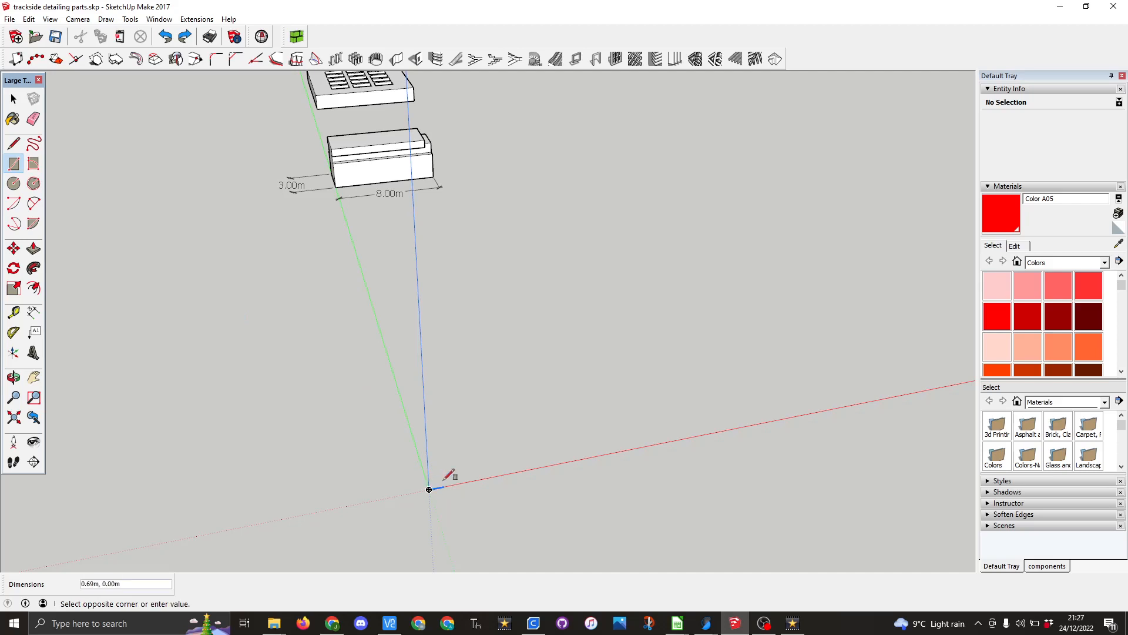
{"action": "left_click", "coordinate": [520, 429]}
{"action": "type", "text": "8,3"}
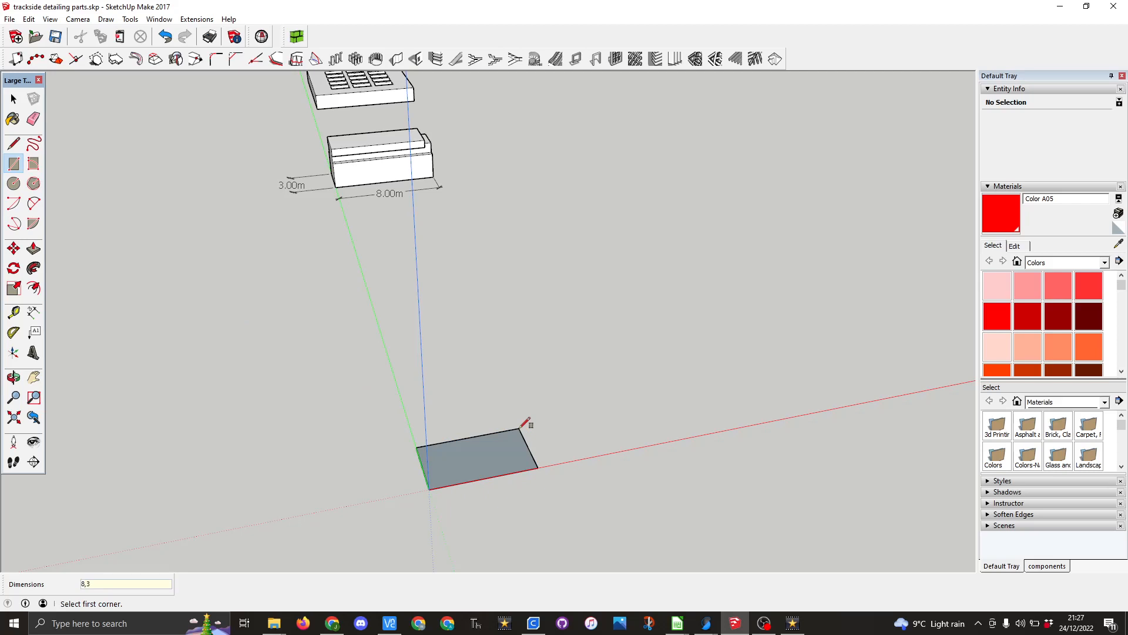
{"action": "key", "text": "Return"}
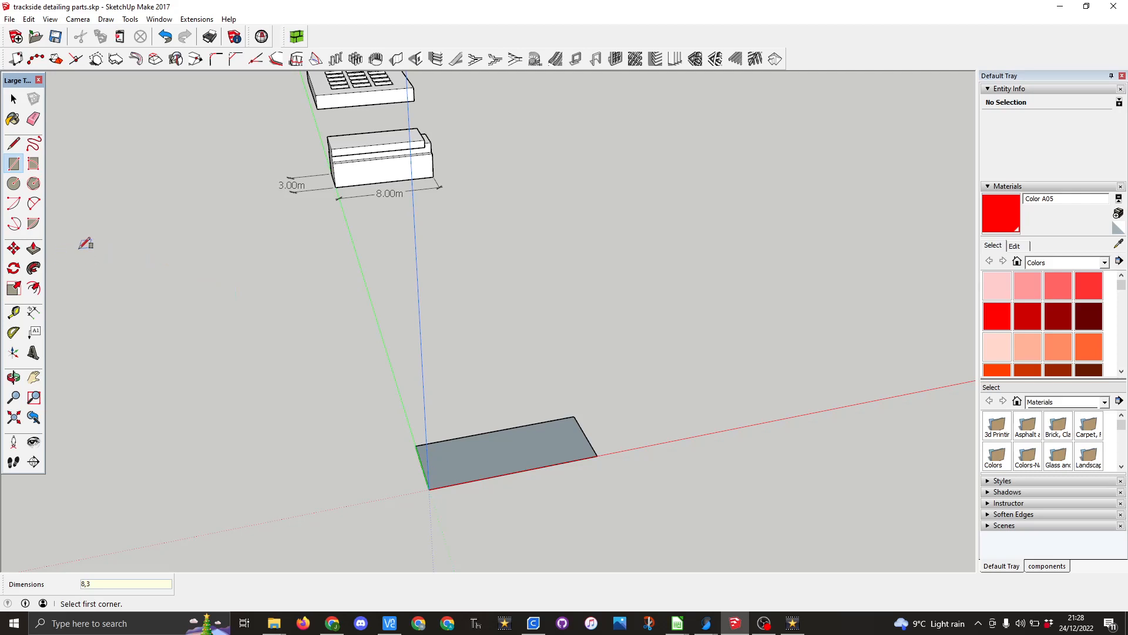
Push/Pull the rectangle up 3.2 m to form a solid block
{"action": "left_click", "coordinate": [34, 250]}
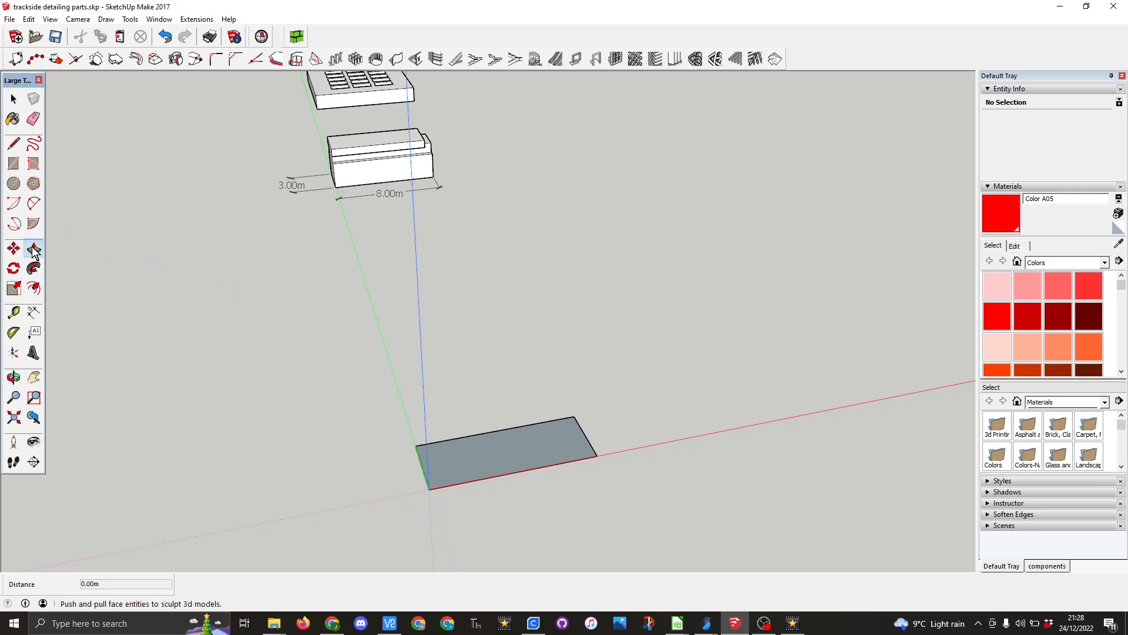
{"action": "left_click", "coordinate": [452, 462]}
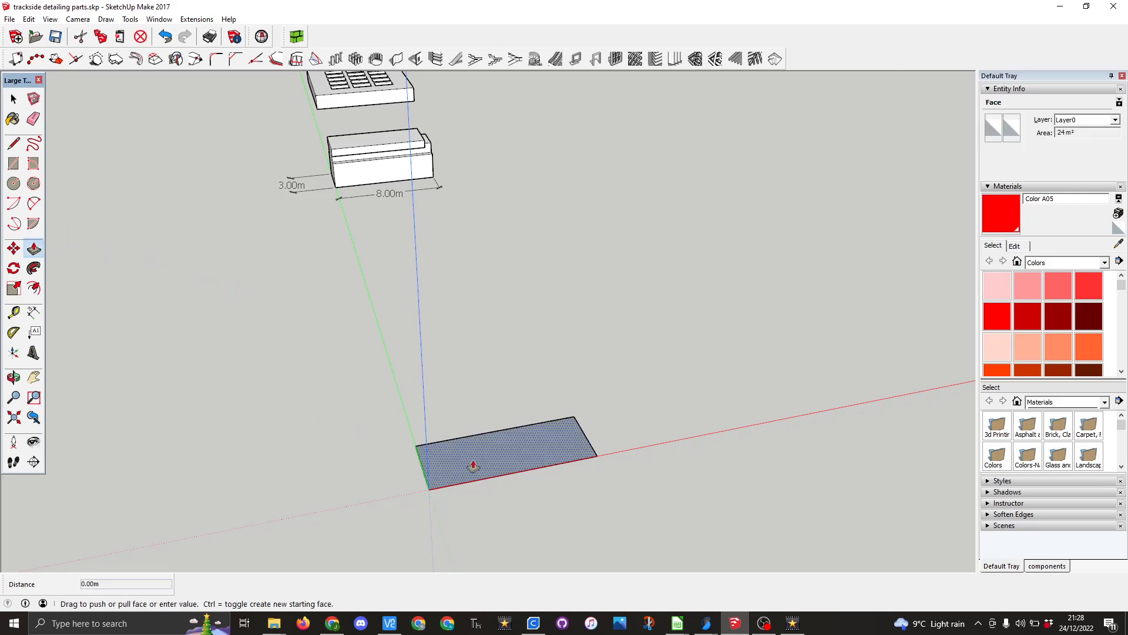
{"action": "left_click", "coordinate": [477, 411]}
{"action": "type", "text": "3"}
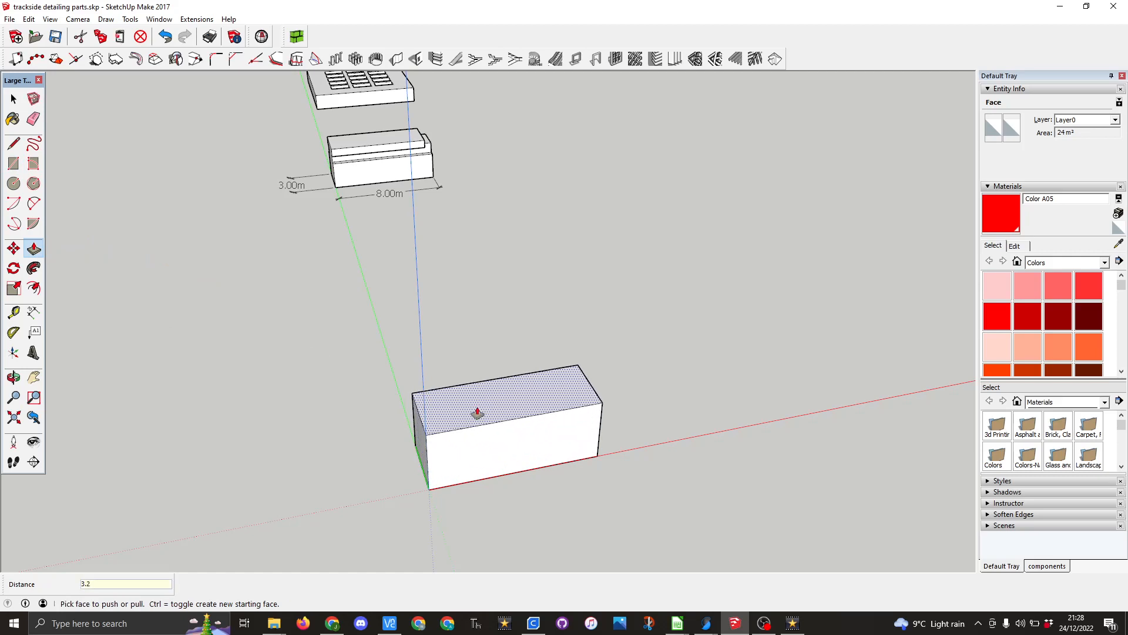
{"action": "type", "text": ".2"}
{"action": "key", "text": "Return"}
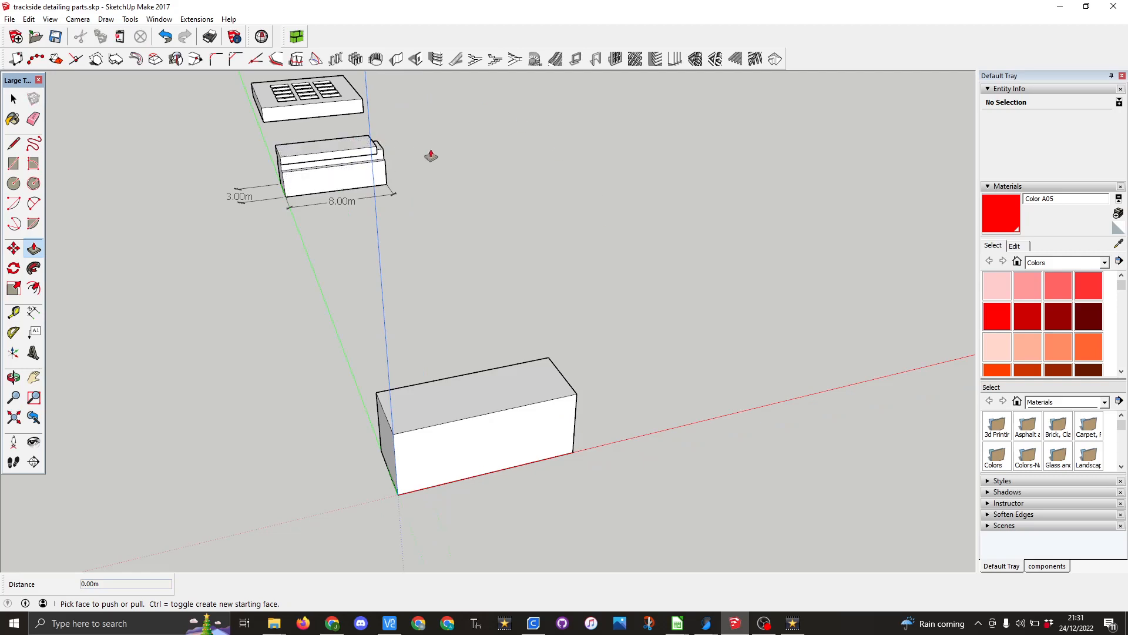
Measure the width of the end ledge on the existing dimensioned block, and erase the guide this leaves
{"action": "scroll", "coordinate": [423, 158], "scroll_direction": "up", "scroll_amount": 10}
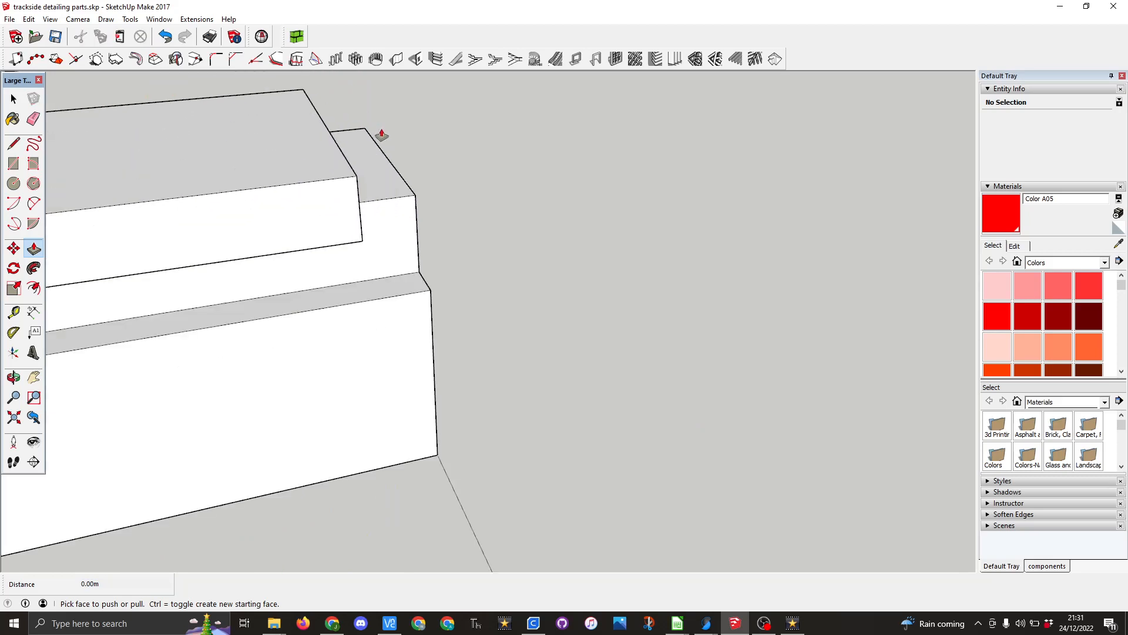
{"action": "scroll", "coordinate": [379, 155], "scroll_direction": "down", "scroll_amount": 10}
{"action": "scroll", "coordinate": [375, 156], "scroll_direction": "up", "scroll_amount": 2}
{"action": "middle_click_drag", "start_coordinate": [375, 156], "coordinate": [200, 157]}
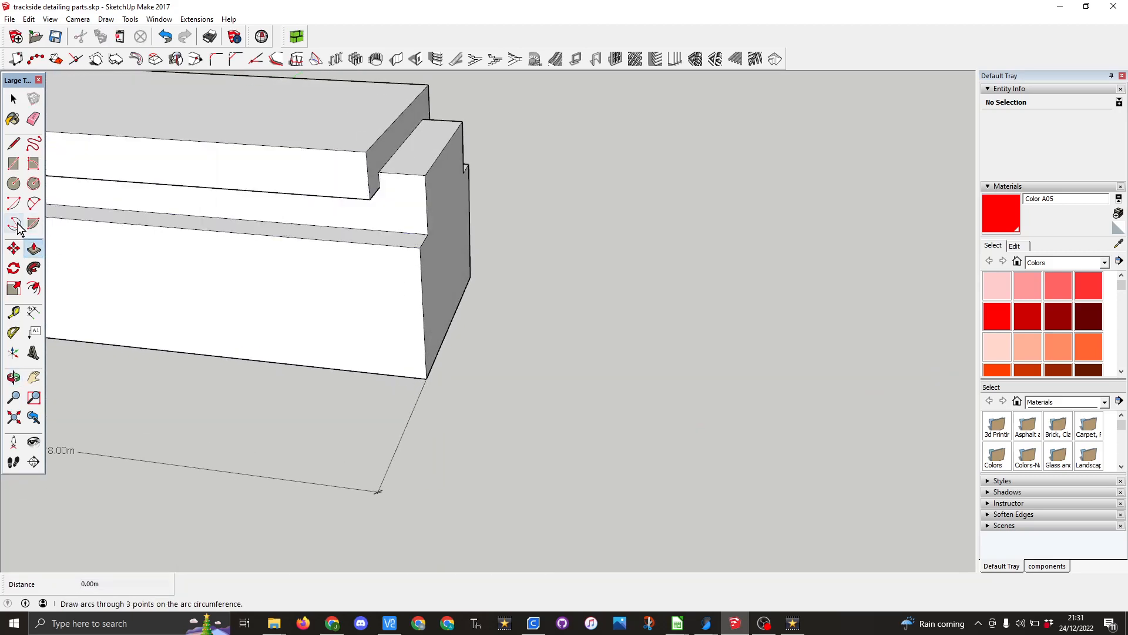
{"action": "left_click", "coordinate": [13, 312]}
{"action": "left_click", "coordinate": [447, 145]}
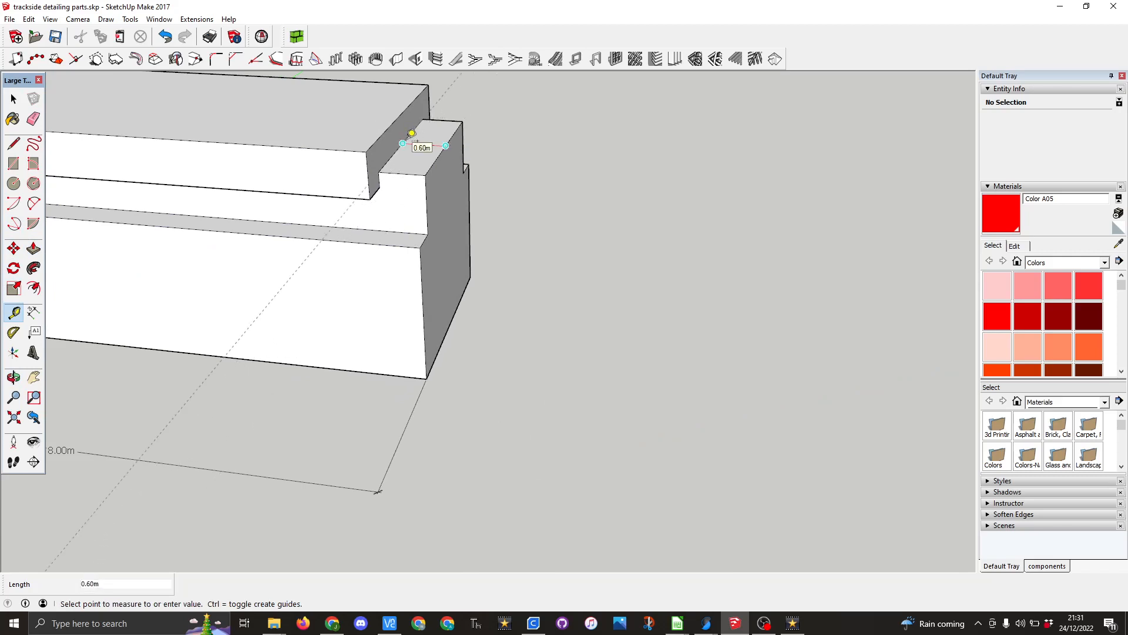
{"action": "left_click", "coordinate": [411, 133]}
{"action": "key", "text": "e"}
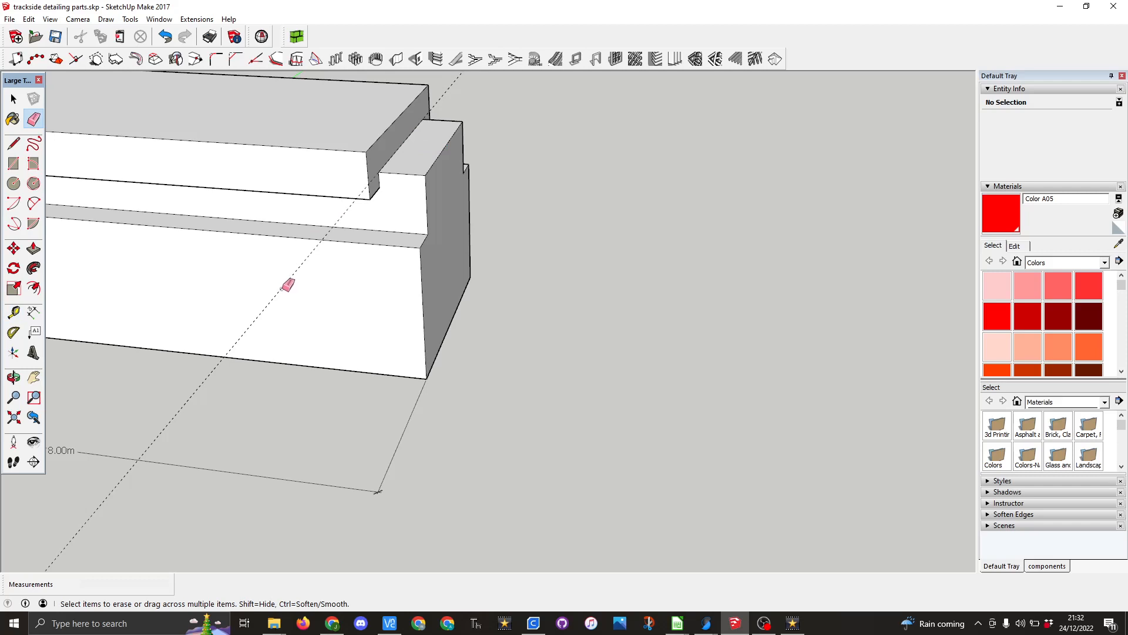
{"action": "left_click", "coordinate": [288, 285]}
Place a guide line on the new block's top face, offset 0.6 m inward from the short end edge
{"action": "scroll", "coordinate": [291, 285], "scroll_direction": "down", "scroll_amount": 3}
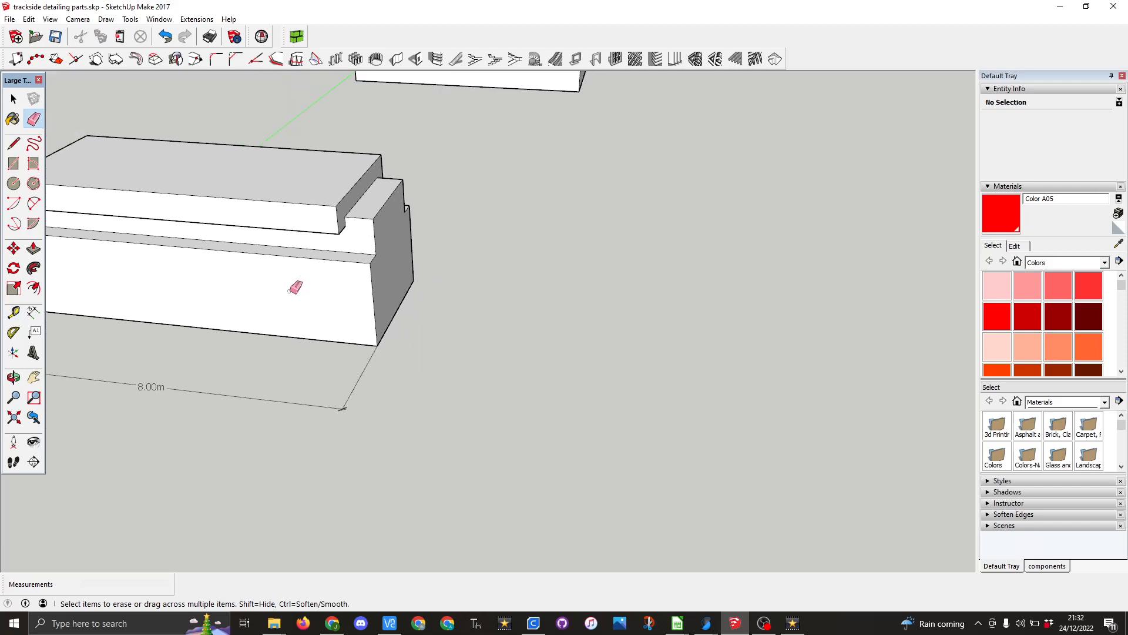
{"action": "scroll", "coordinate": [295, 287], "scroll_direction": "down", "scroll_amount": 6}
{"action": "mouse_move", "coordinate": [224, 488]}
{"action": "middle_mouse_down"}
{"action": "mouse_move", "coordinate": [280, 459]}
{"action": "mouse_move", "coordinate": [329, 539]}
{"action": "middle_mouse_up"}
{"action": "scroll", "coordinate": [297, 501], "scroll_direction": "up", "scroll_amount": 6}
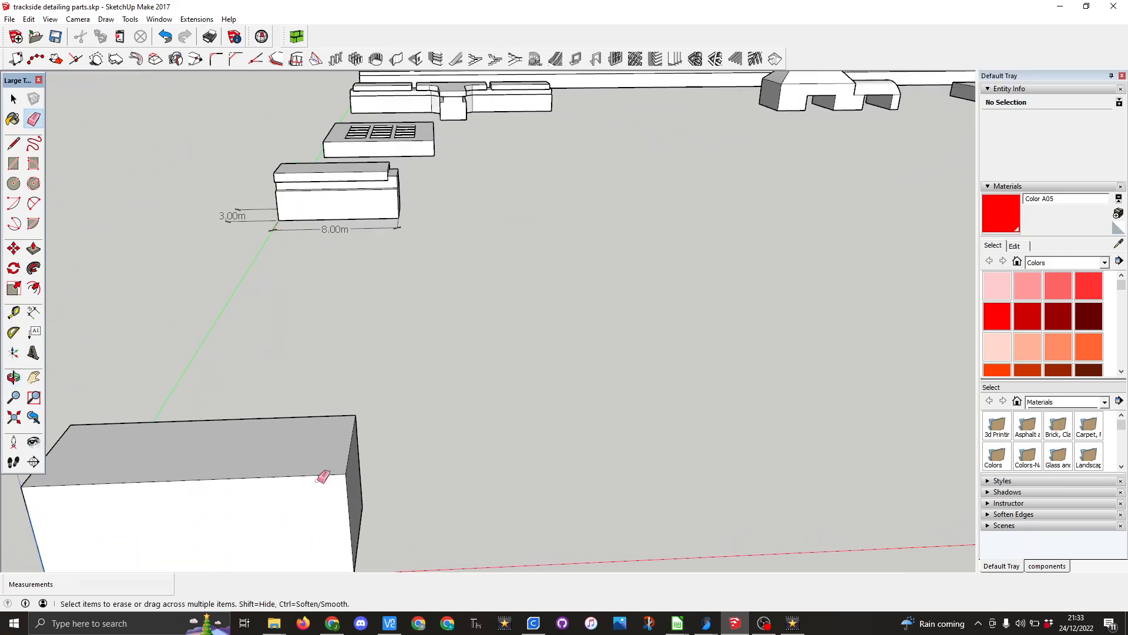
{"action": "scroll", "coordinate": [324, 473], "scroll_direction": "up", "scroll_amount": 4}
{"action": "left_click", "coordinate": [13, 311]}
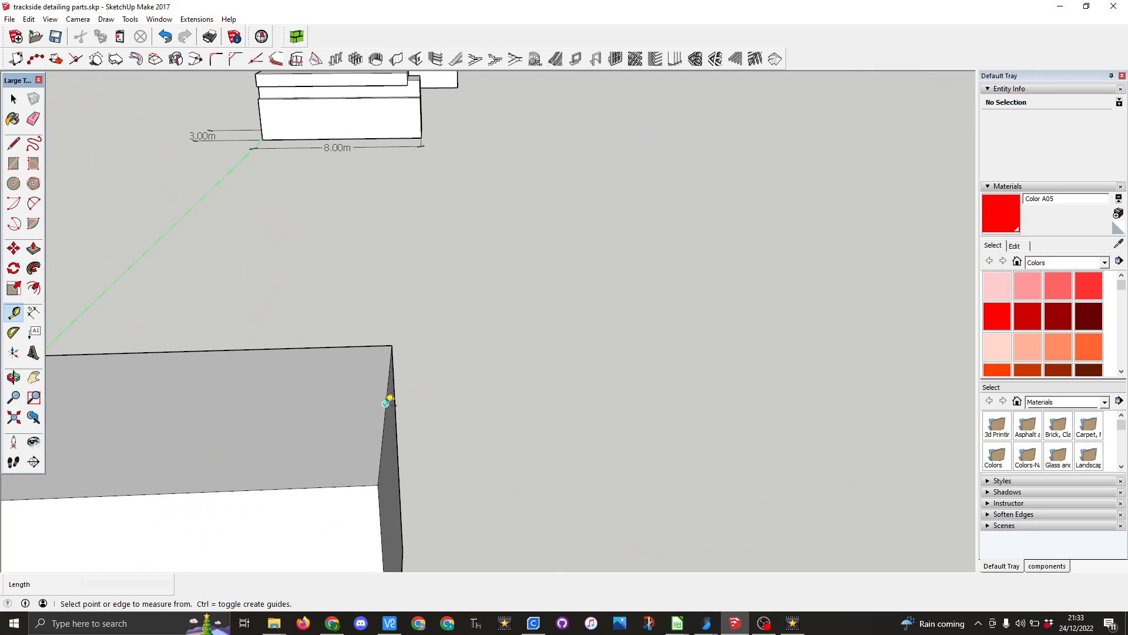
{"action": "left_click", "coordinate": [386, 402]}
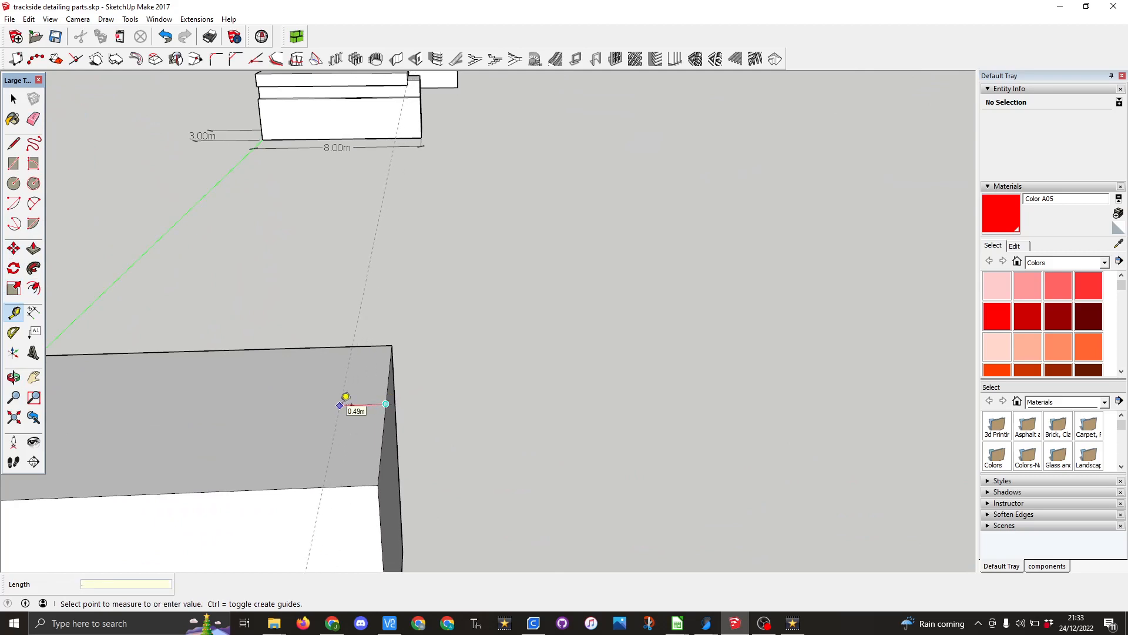
{"action": "key", "text": "Return"}
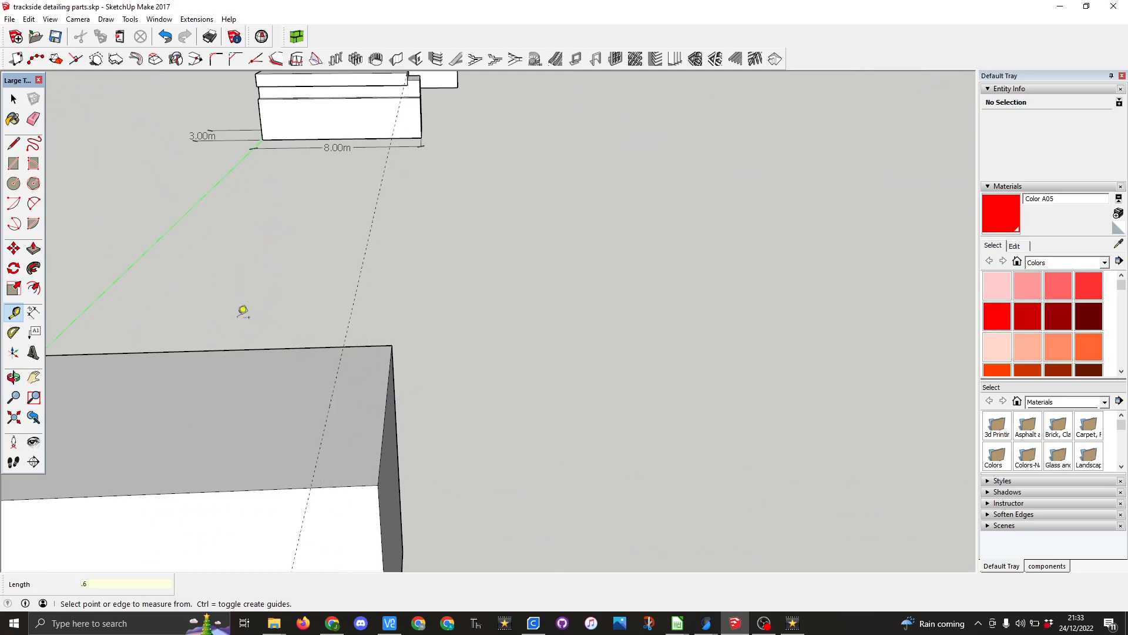
Draw a line across the new block's top face along the guide, splitting off a narrow end strip
{"action": "left_click", "coordinate": [13, 142]}
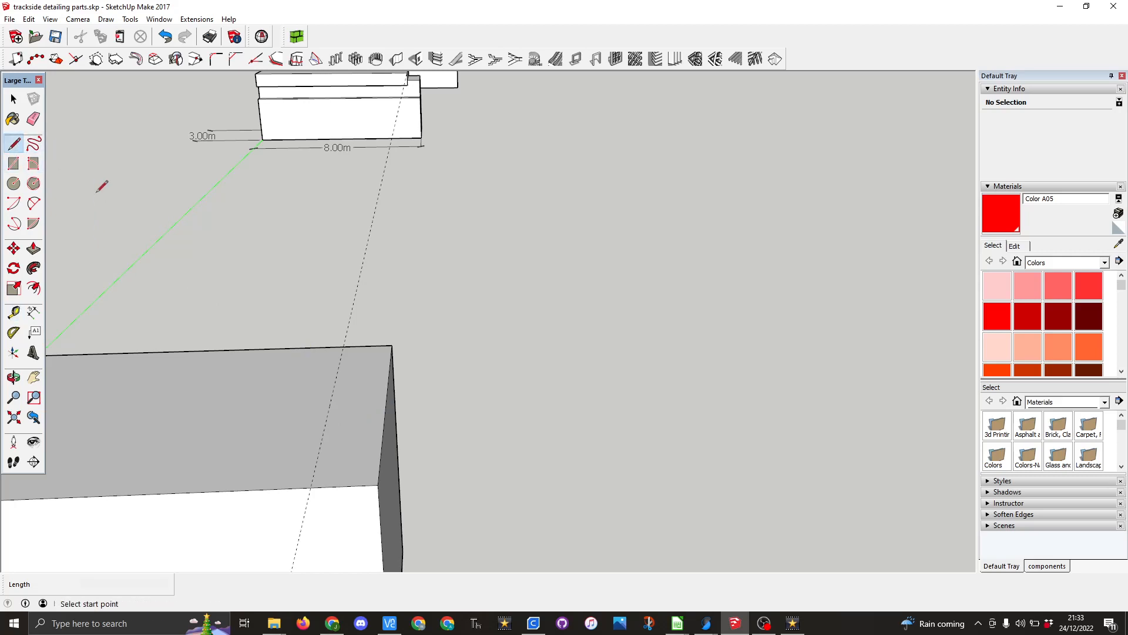
{"action": "left_click", "coordinate": [343, 346]}
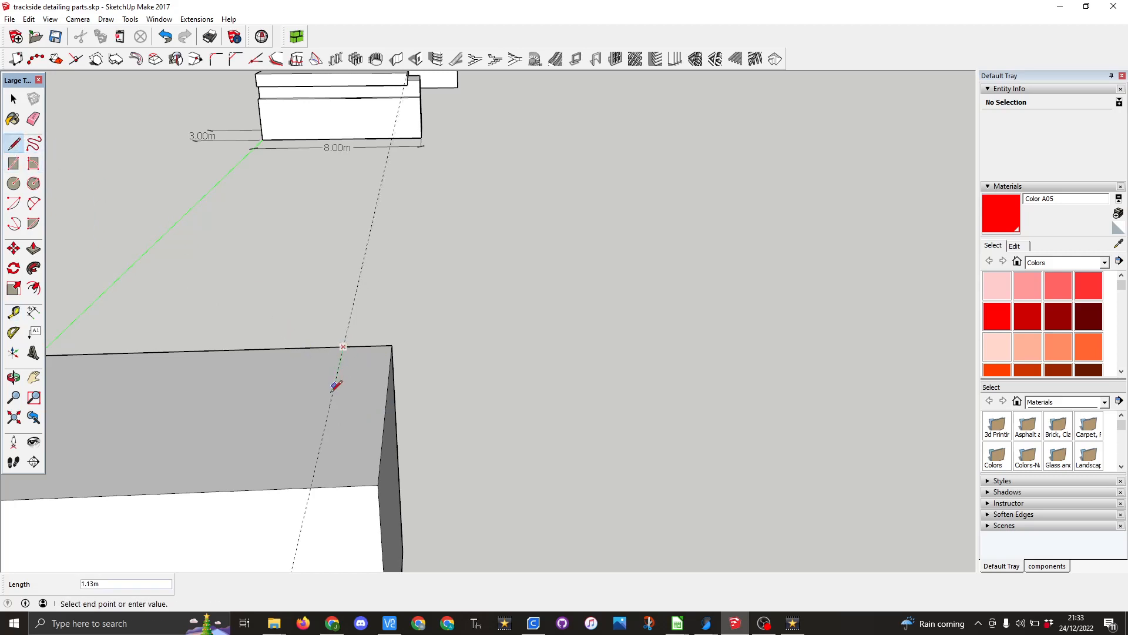
{"action": "left_click", "coordinate": [311, 487]}
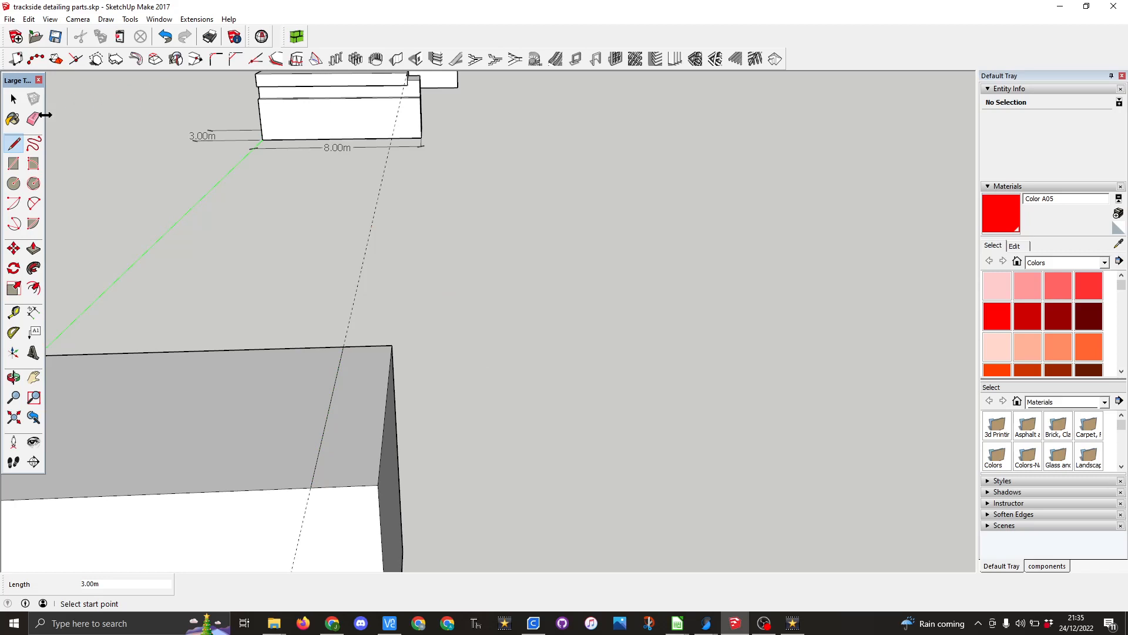
{"action": "left_click", "coordinate": [35, 118]}
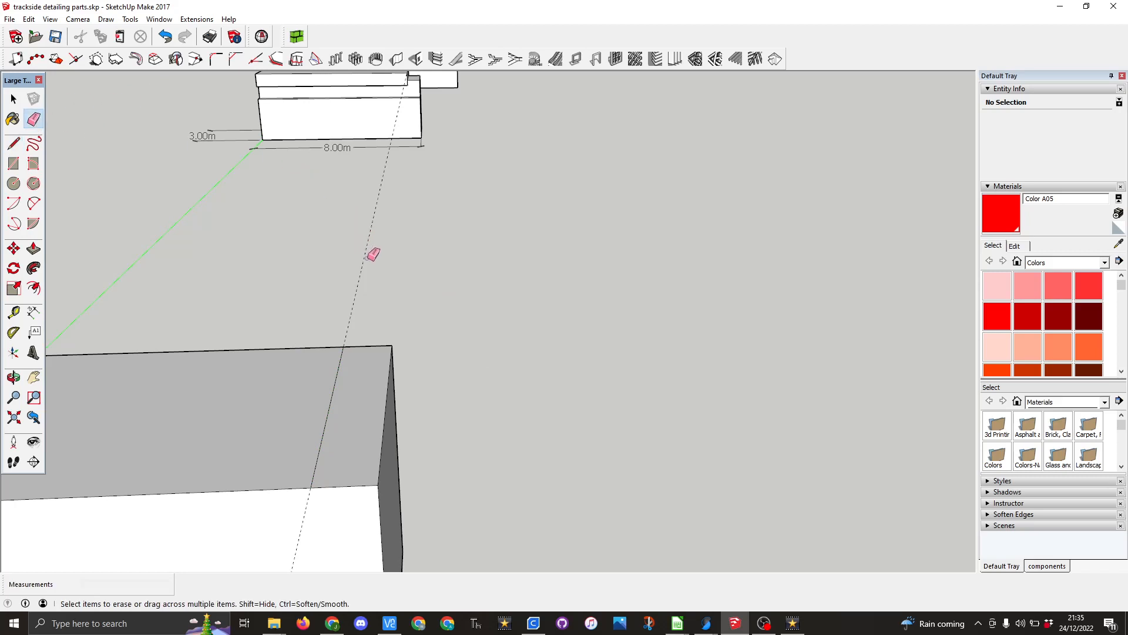
Measure the depth of the end ledge below the top face on the existing dimensioned block
{"action": "mouse_move", "coordinate": [453, 143]}
{"action": "middle_mouse_down"}
{"action": "mouse_move", "coordinate": [453, 118]}
{"action": "mouse_move", "coordinate": [427, 190]}
{"action": "mouse_move", "coordinate": [391, 113]}
{"action": "middle_mouse_up"}
{"action": "scroll", "coordinate": [416, 79], "scroll_direction": "up", "scroll_amount": 8}
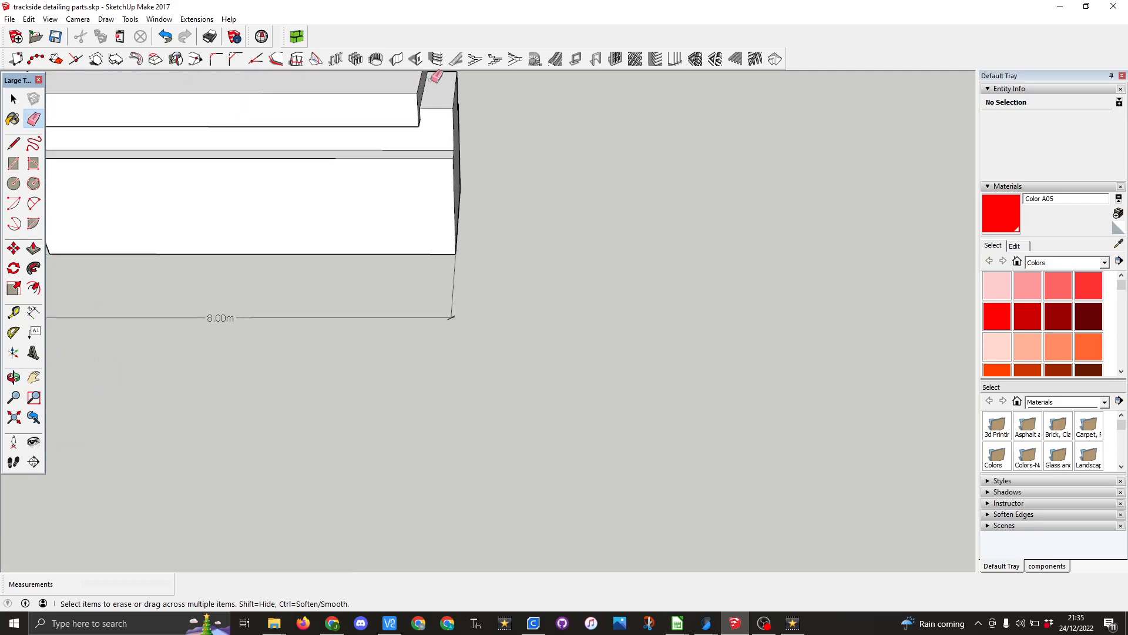
{"action": "scroll", "coordinate": [406, 96], "scroll_direction": "up", "scroll_amount": 5}
{"action": "mouse_move", "coordinate": [373, 108]}
{"action": "middle_mouse_down"}
{"action": "mouse_move", "coordinate": [326, 177]}
{"action": "mouse_move", "coordinate": [305, 168]}
{"action": "middle_mouse_up"}
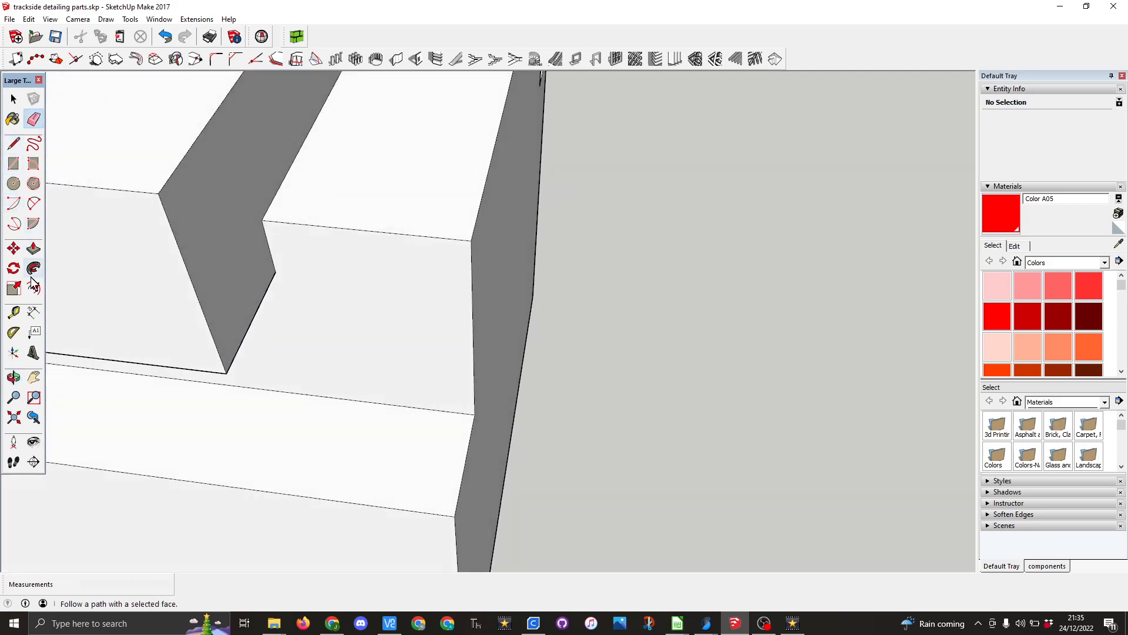
{"action": "left_click", "coordinate": [14, 318]}
{"action": "left_click", "coordinate": [286, 173]}
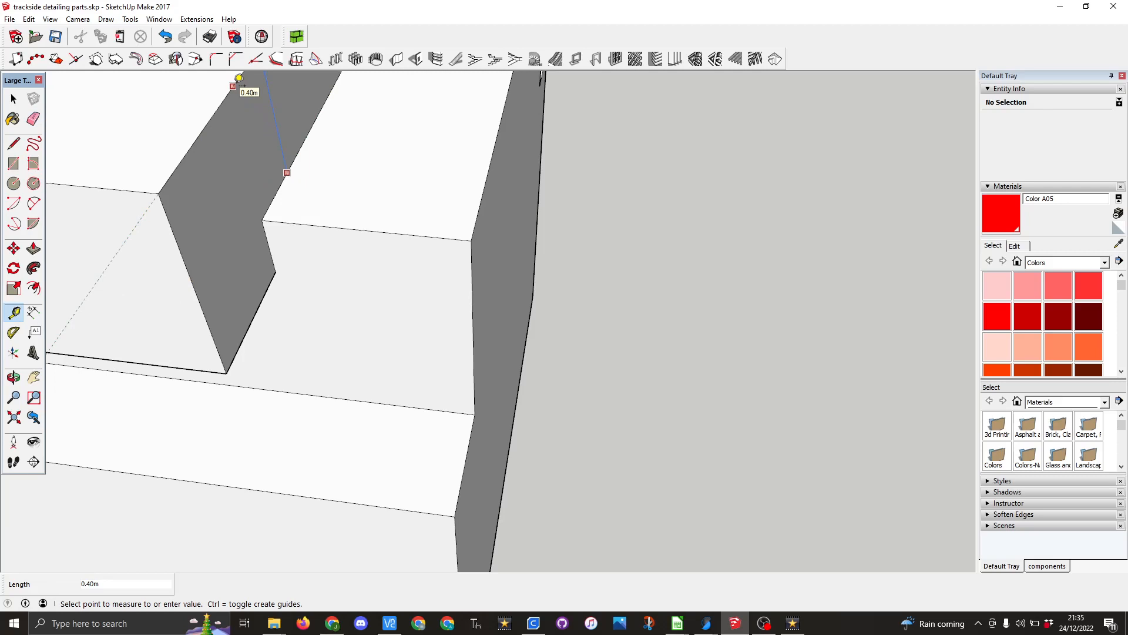
{"action": "left_click", "coordinate": [239, 78]}
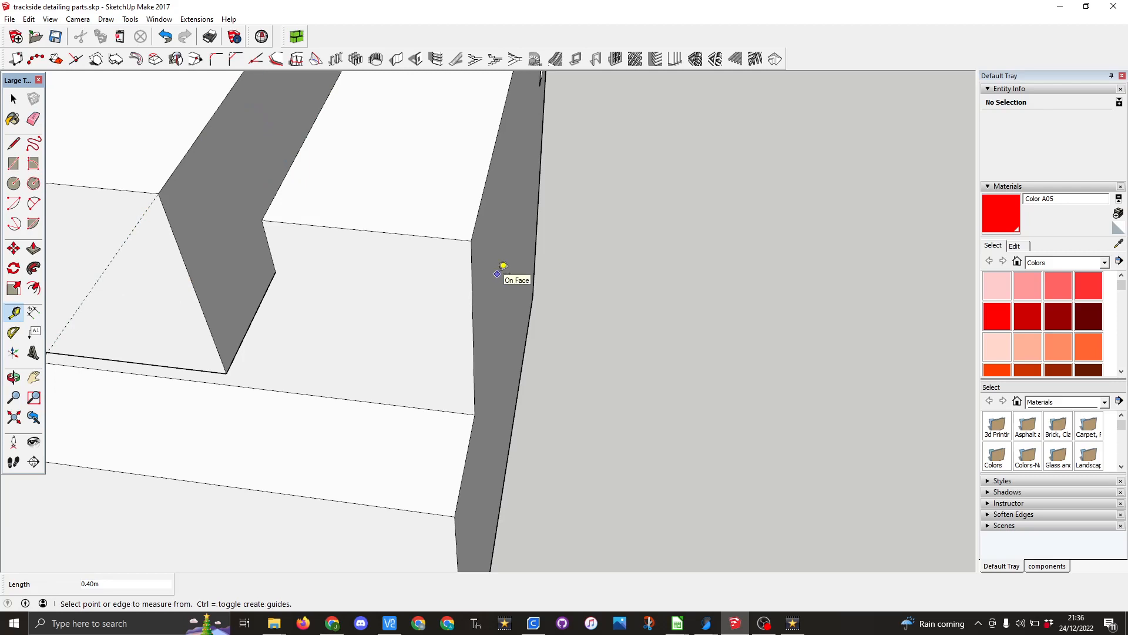
Push the narrow end strip of the new block's top face down 0.4 m and erase the guide line
{"action": "scroll", "coordinate": [503, 270], "scroll_direction": "down", "scroll_amount": 5}
{"action": "scroll", "coordinate": [499, 274], "scroll_direction": "down", "scroll_amount": 10}
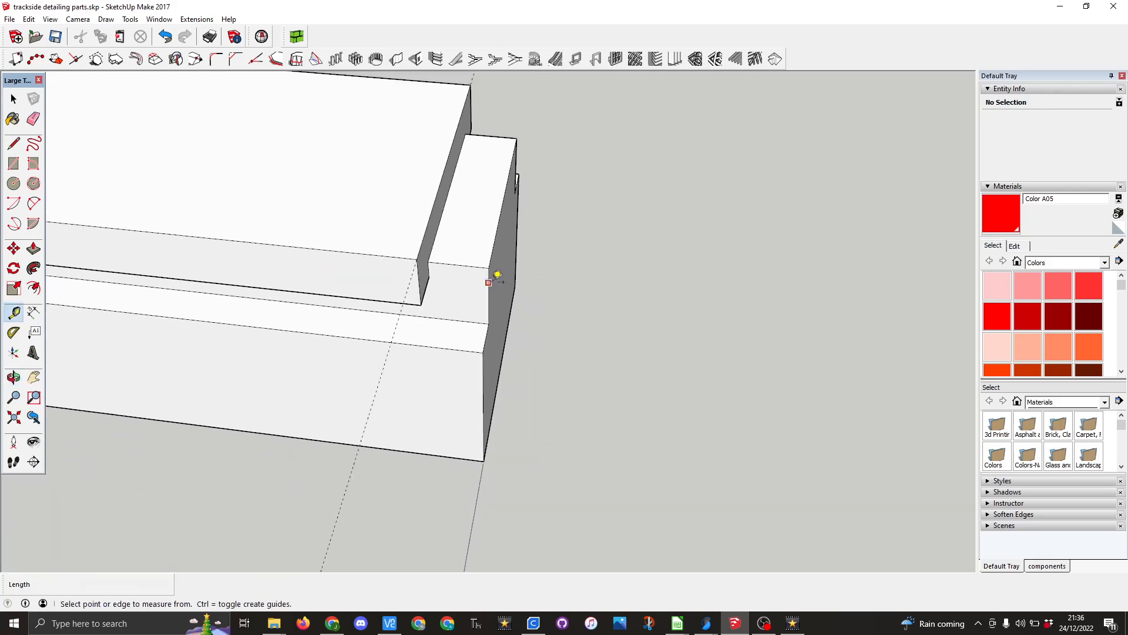
{"action": "scroll", "coordinate": [453, 504], "scroll_direction": "up", "scroll_amount": 8}
{"action": "scroll", "coordinate": [482, 421], "scroll_direction": "up", "scroll_amount": 4}
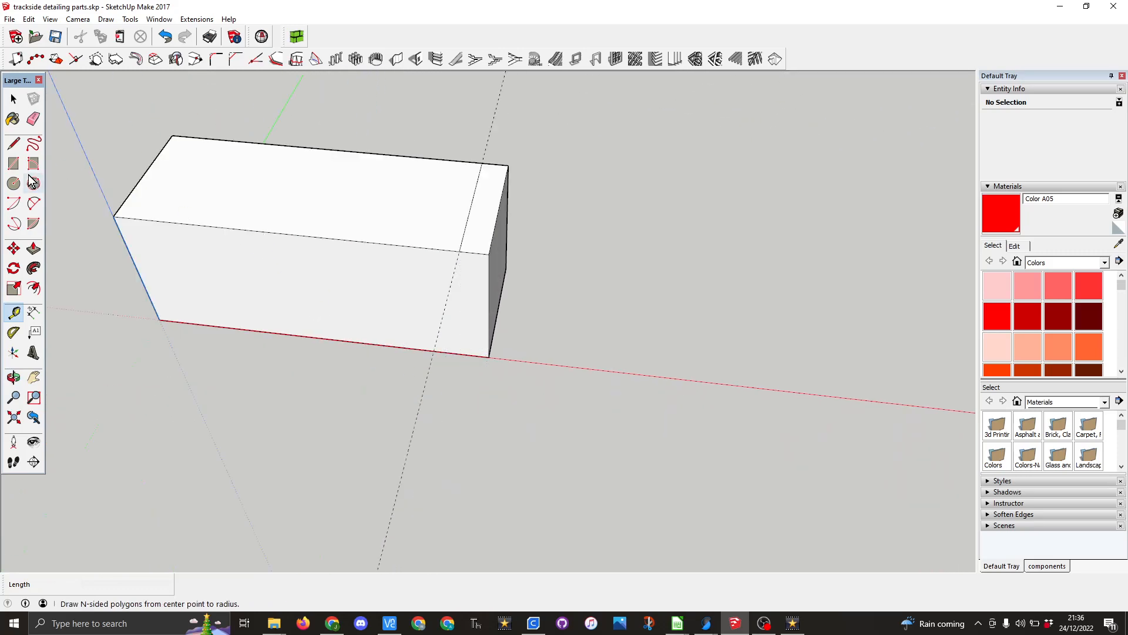
{"action": "left_click", "coordinate": [33, 249]}
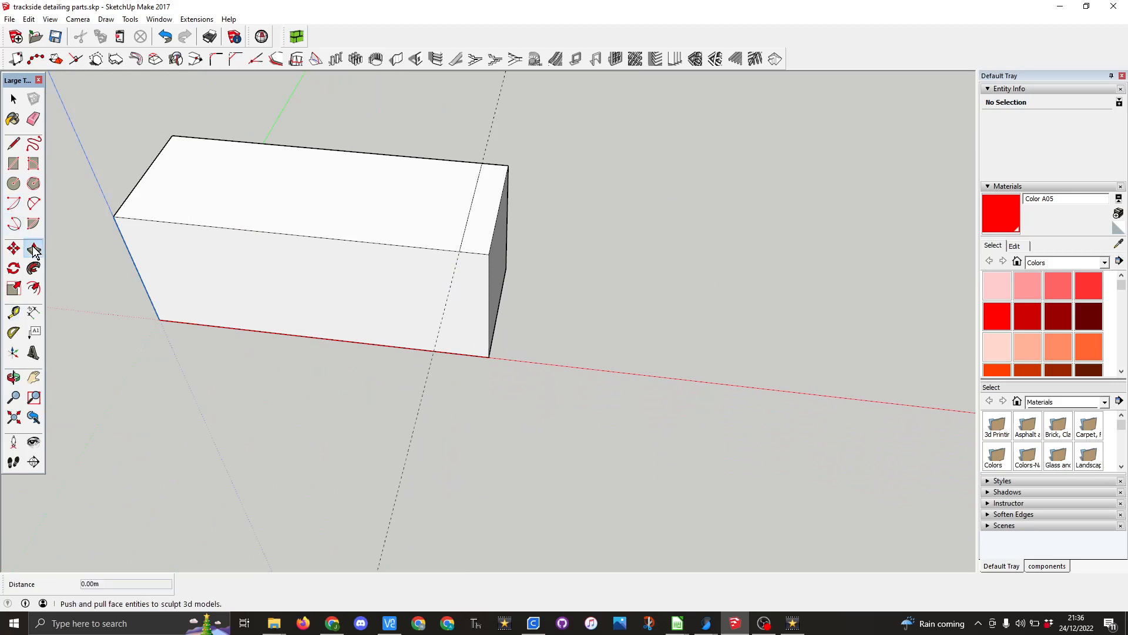
{"action": "left_click", "coordinate": [477, 225]}
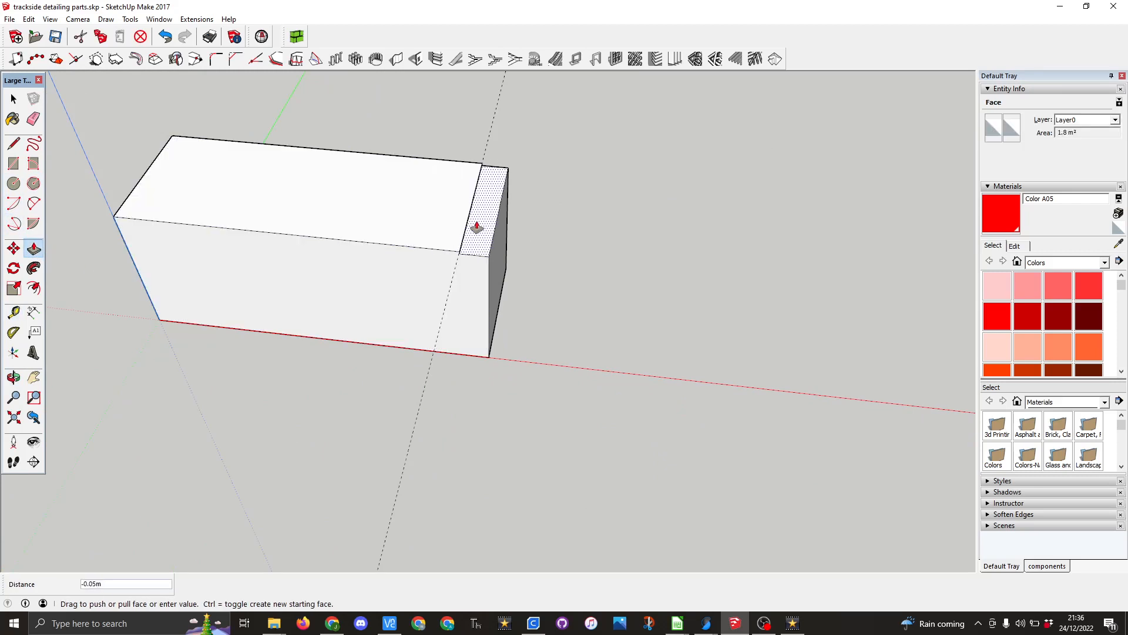
{"action": "left_click", "coordinate": [476, 242]}
{"action": "type", "text": "."}
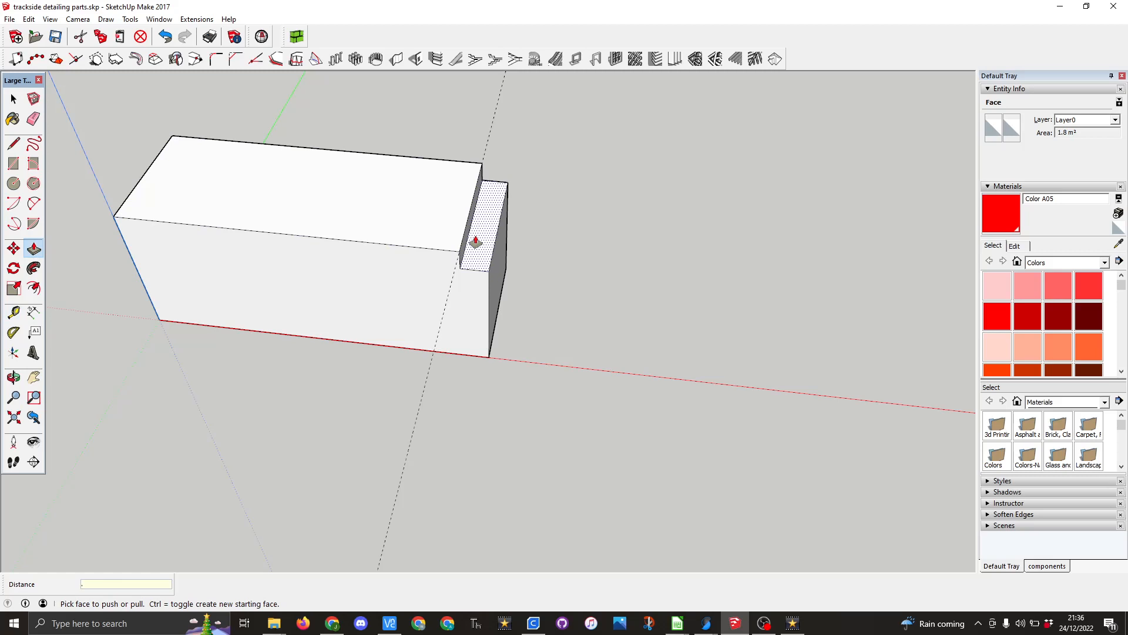
{"action": "type", "text": "4"}
{"action": "key", "text": "Return"}
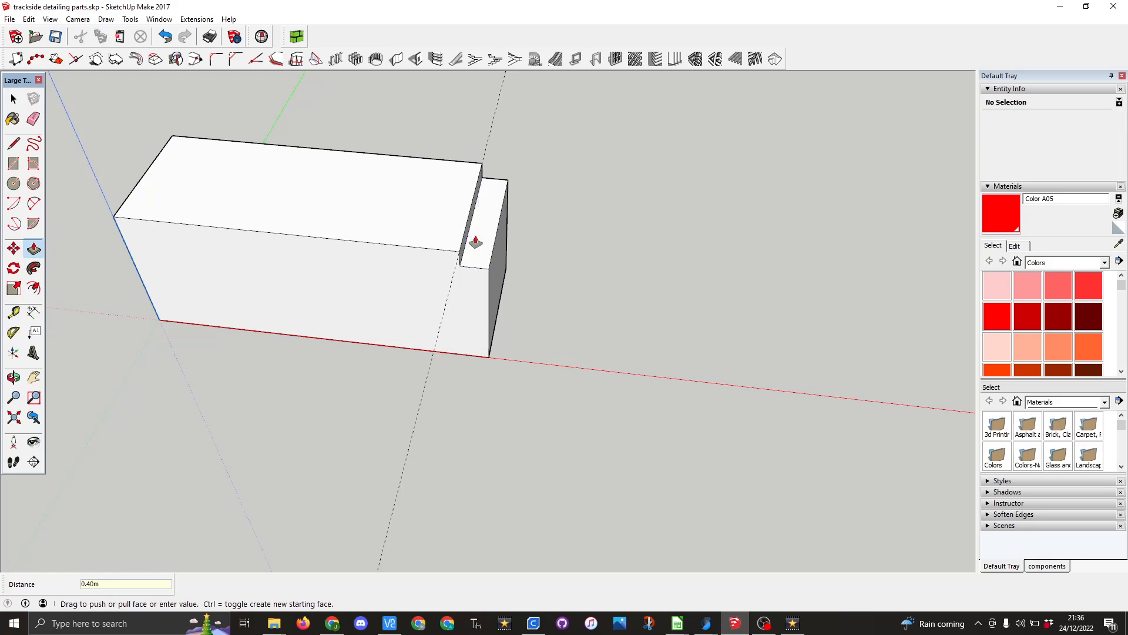
{"action": "left_click", "coordinate": [475, 242]}
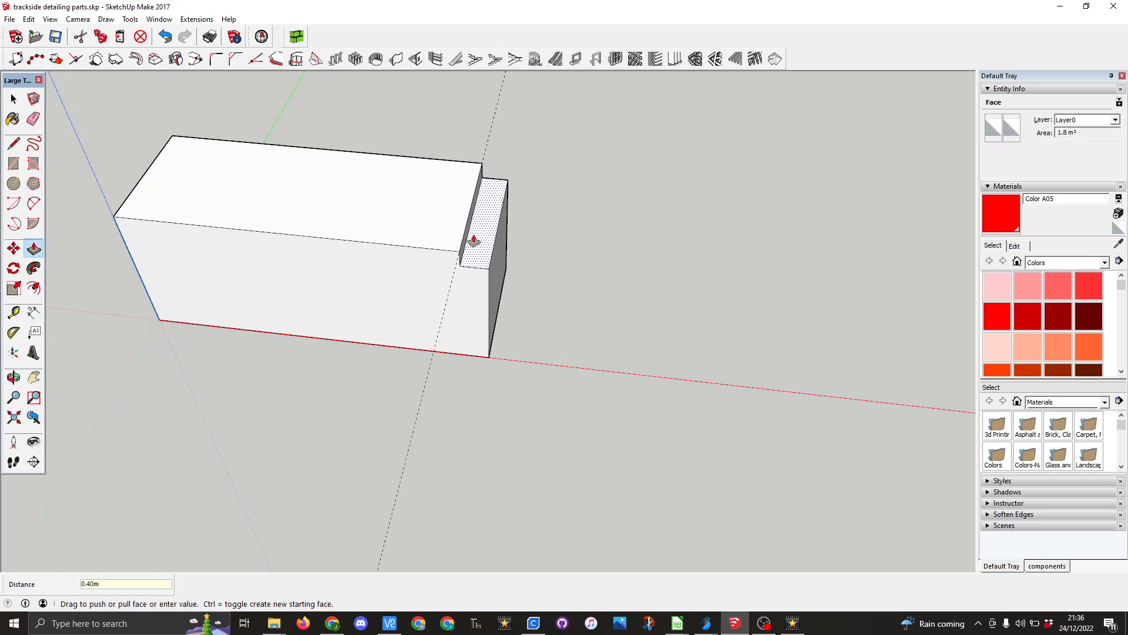
{"action": "left_click", "coordinate": [33, 118]}
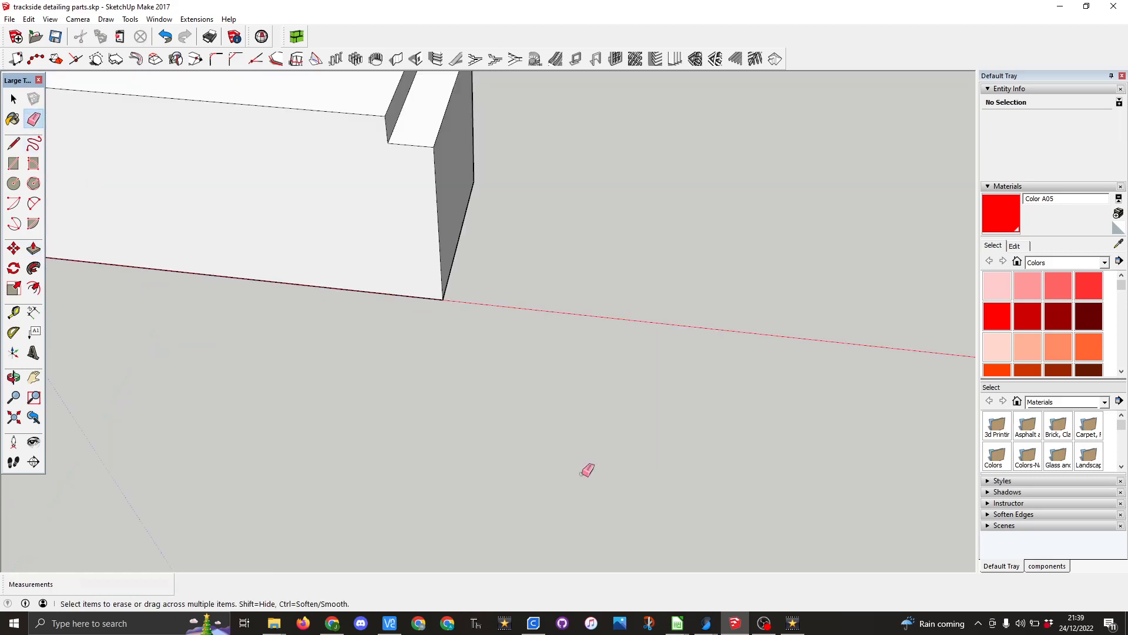
Measure the height of the overhanging upper section on the existing block's end face, from its top edge downward
{"action": "scroll", "coordinate": [587, 469], "scroll_direction": "down", "scroll_amount": 5}
{"action": "scroll", "coordinate": [597, 287], "scroll_direction": "down", "scroll_amount": 3}
{"action": "scroll", "coordinate": [569, 184], "scroll_direction": "up", "scroll_amount": 3}
{"action": "scroll", "coordinate": [567, 193], "scroll_direction": "up", "scroll_amount": 4}
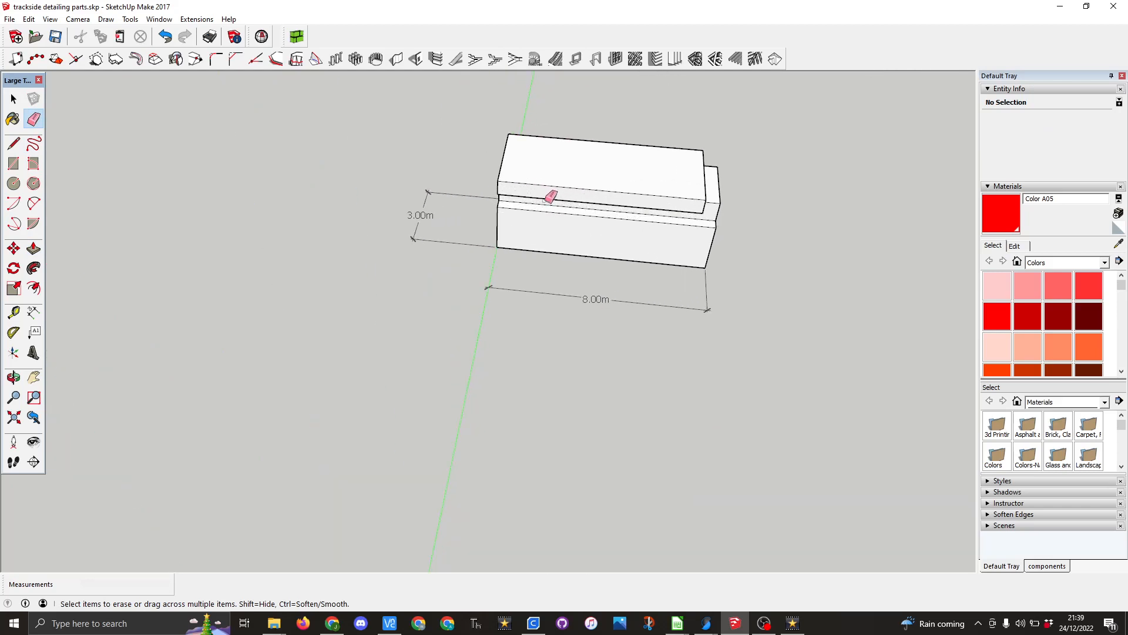
{"action": "scroll", "coordinate": [550, 194], "scroll_direction": "up", "scroll_amount": 5}
{"action": "left_click_drag", "start_coordinate": [674, 200], "coordinate": [858, 151]}
{"action": "key", "text": "e"}
{"action": "left_click", "coordinate": [14, 313]}
{"action": "left_click", "coordinate": [380, 174]}
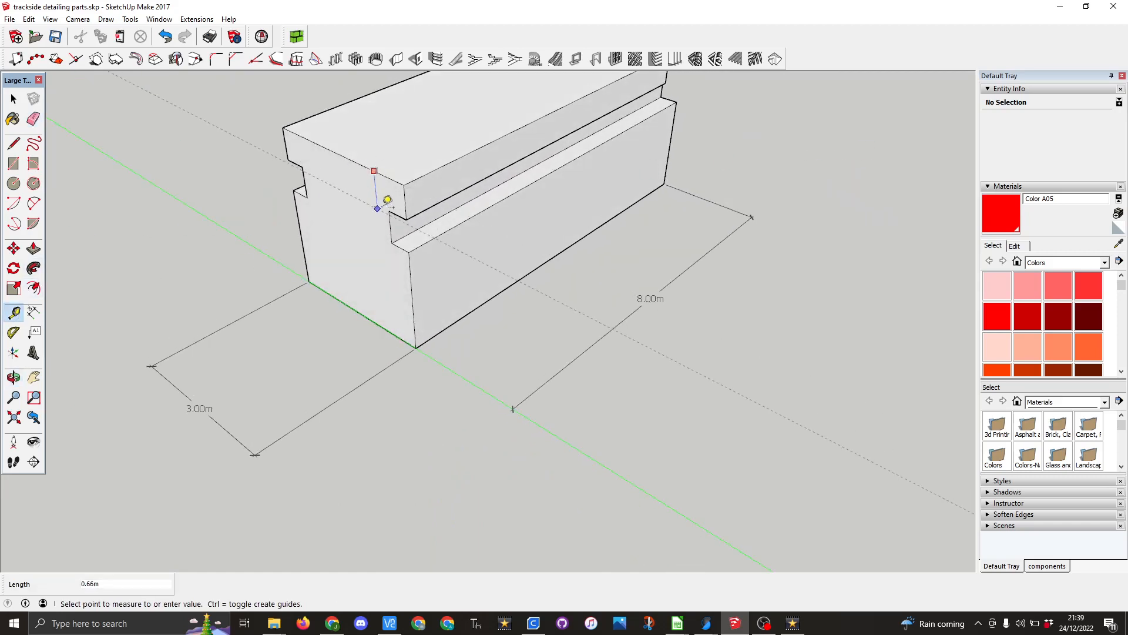
{"action": "left_click", "coordinate": [400, 204]}
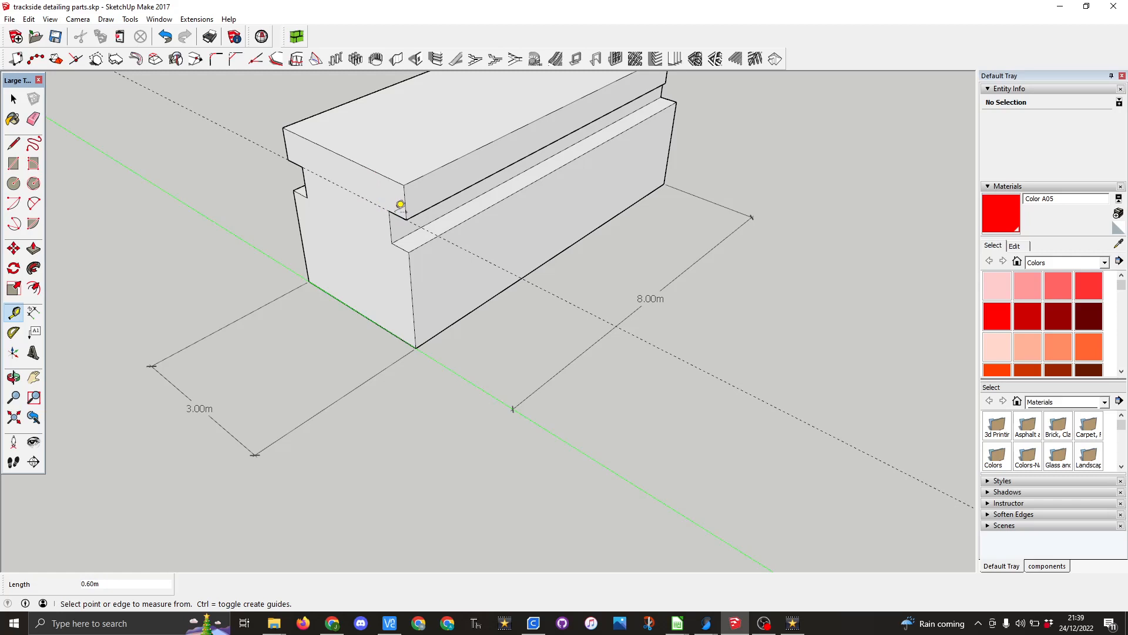
Place guides on the existing block's end face, 0.6 m below the upper guide and 0.4 m in from the vertical edge
{"action": "left_click", "coordinate": [356, 193]}
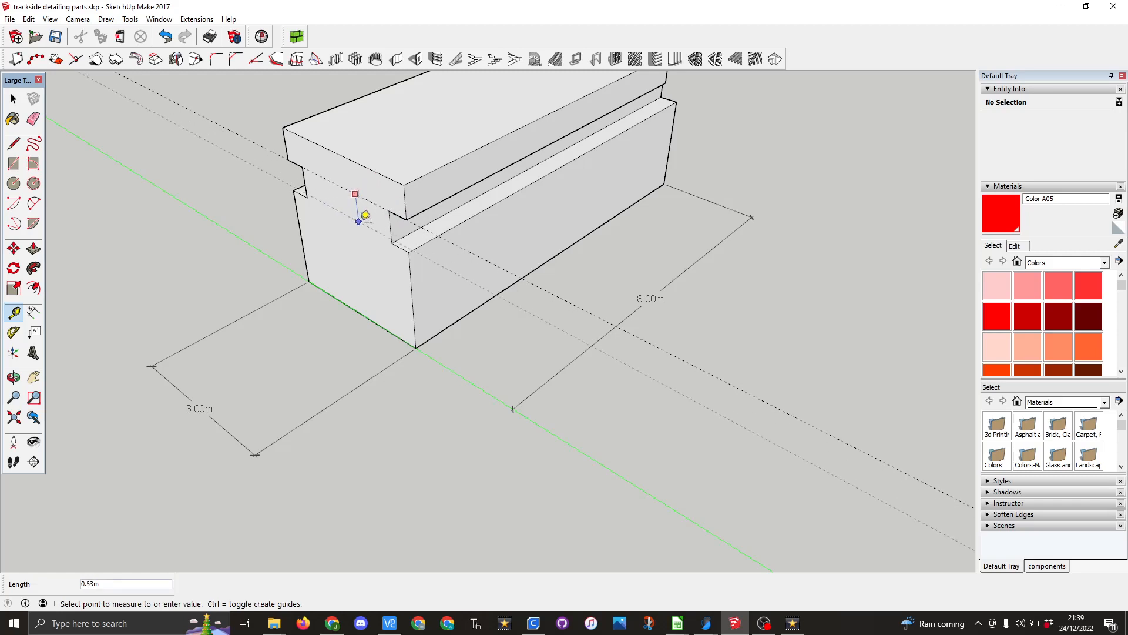
{"action": "left_click", "coordinate": [392, 243]}
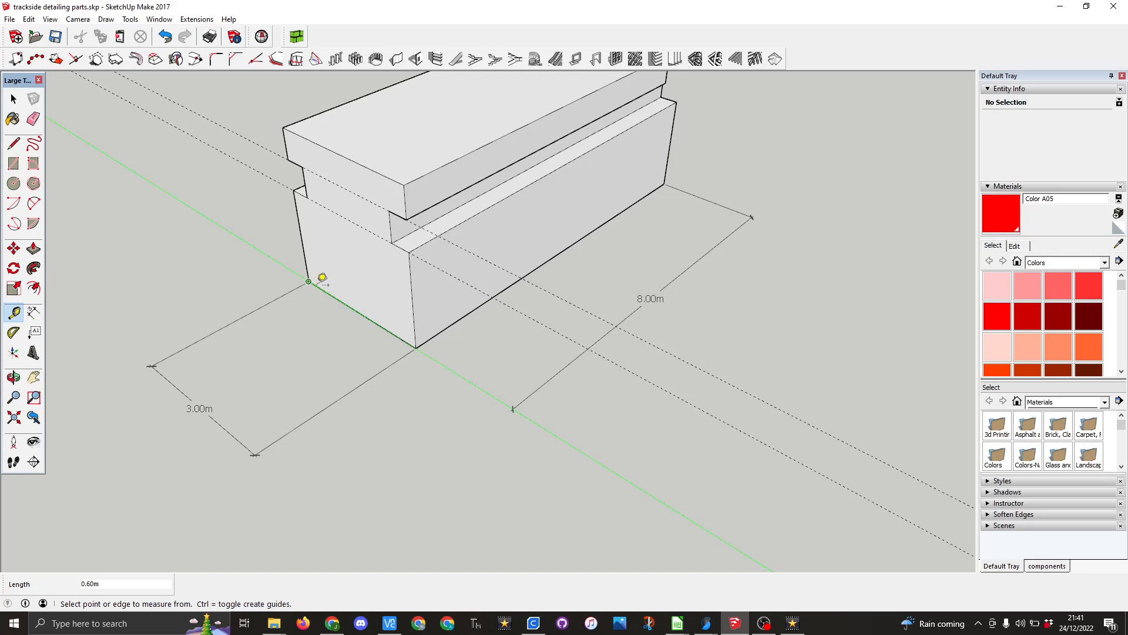
{"action": "left_click", "coordinate": [413, 297]}
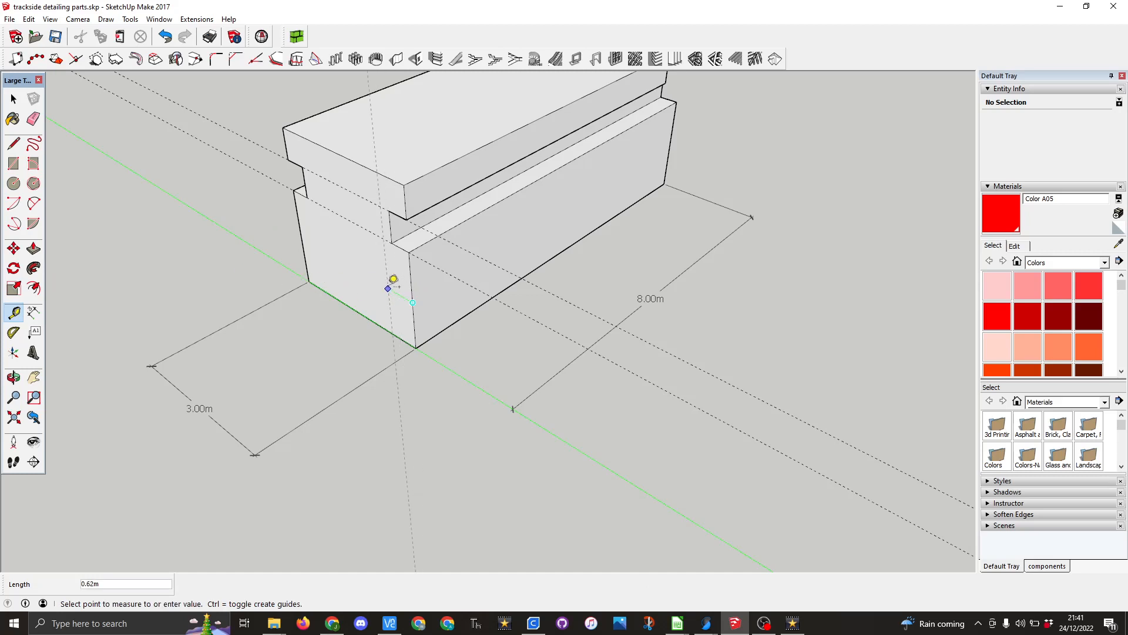
{"action": "left_click", "coordinate": [397, 238]}
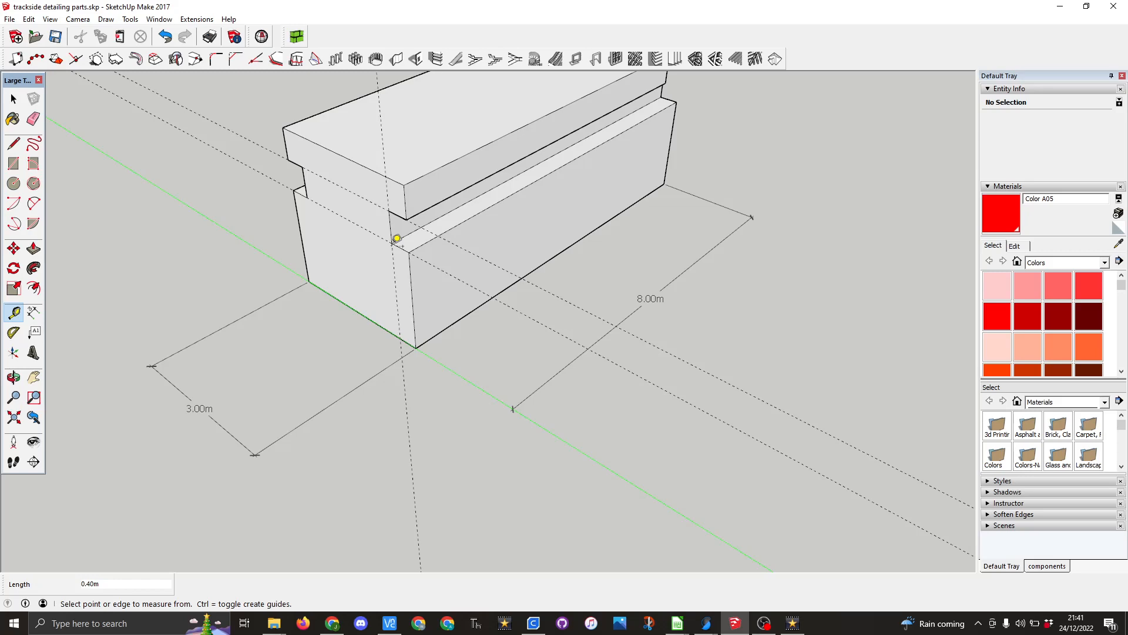
Place vertical guides on the new block's end face, 0.4 m in from each side edge
{"action": "scroll", "coordinate": [396, 238], "scroll_direction": "down", "scroll_amount": 8}
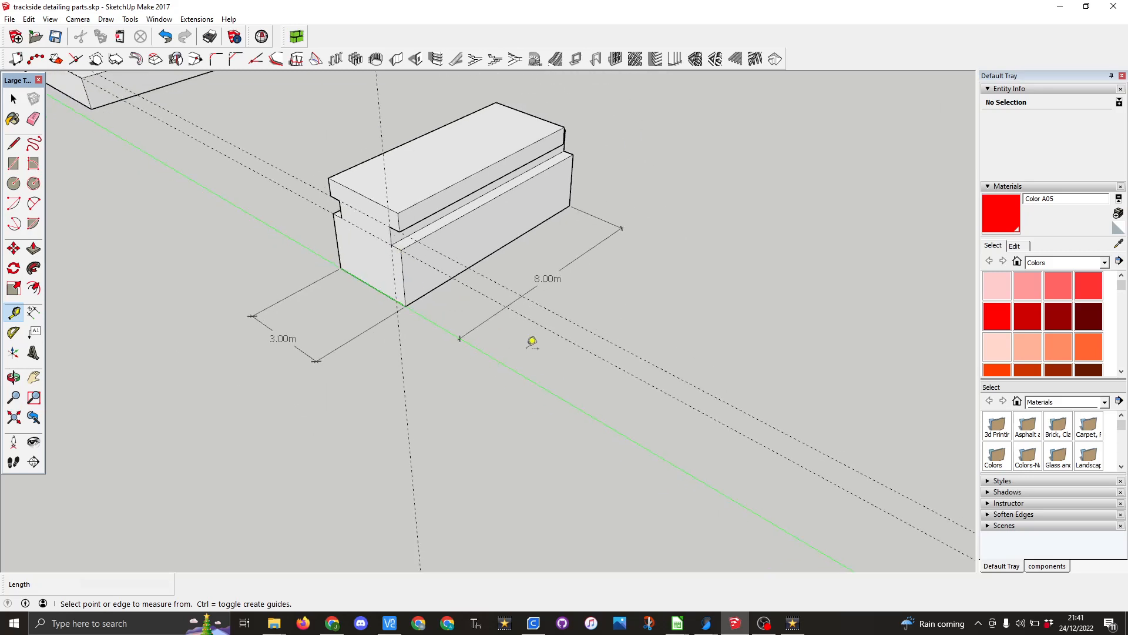
{"action": "scroll", "coordinate": [793, 473], "scroll_direction": "up", "scroll_amount": 8}
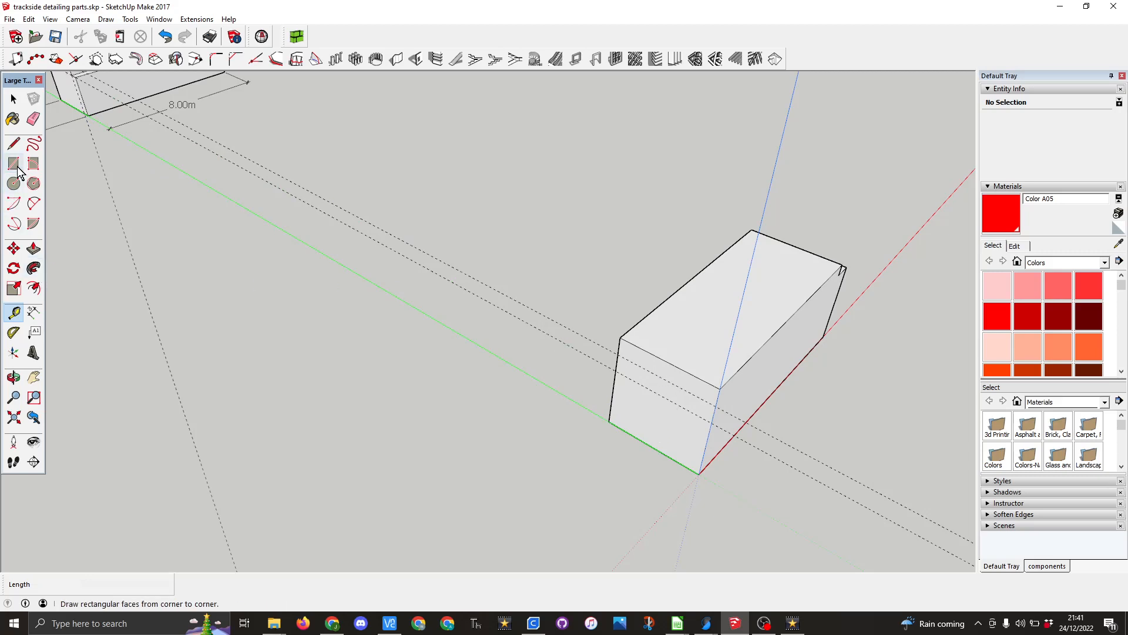
{"action": "left_click", "coordinate": [709, 433]}
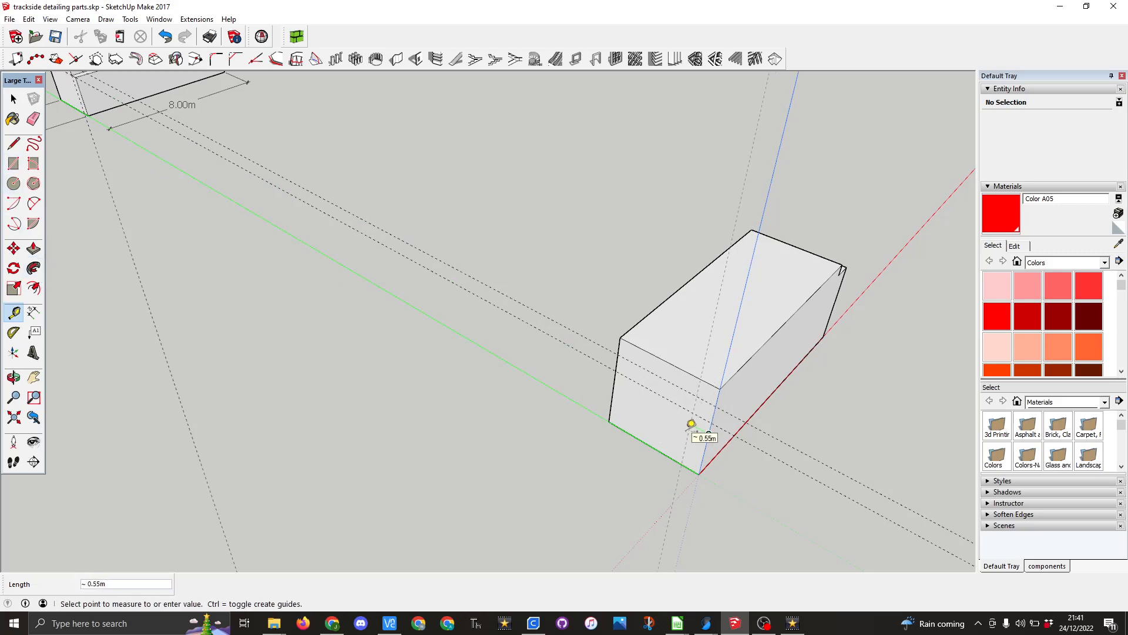
{"action": "key", "text": "Return"}
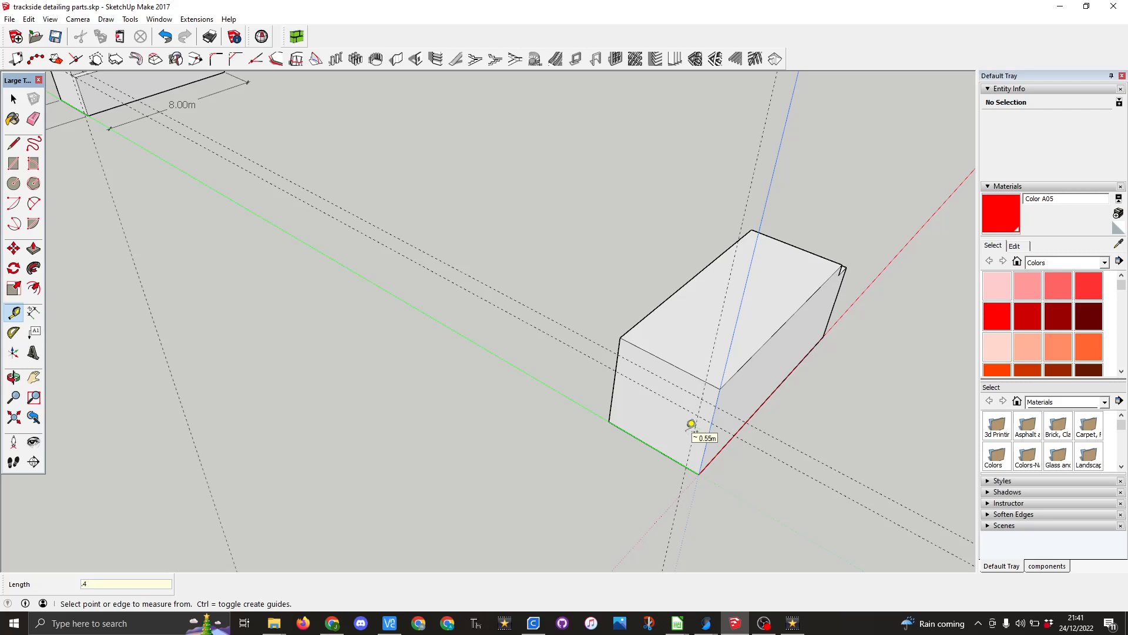
{"action": "left_click", "coordinate": [612, 396]}
{"action": "left_click", "coordinate": [638, 392]}
Draw a 0.6 m by 0.4 m rectangle between the guides at each side of the new block's end face
{"action": "left_click", "coordinate": [14, 163]}
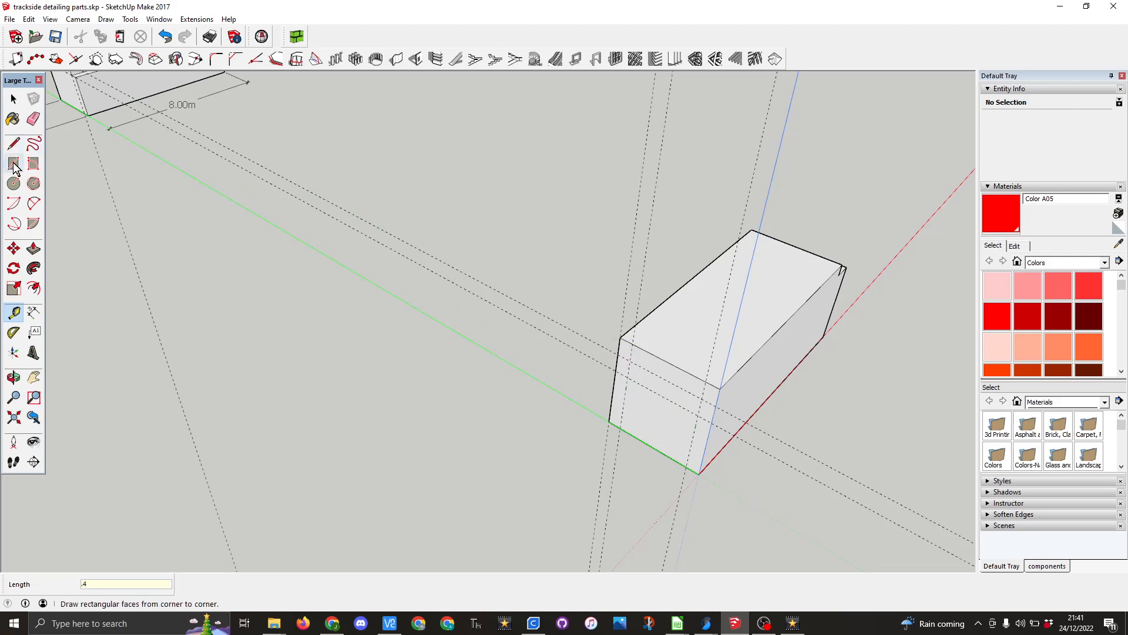
{"action": "left_click", "coordinate": [620, 339]}
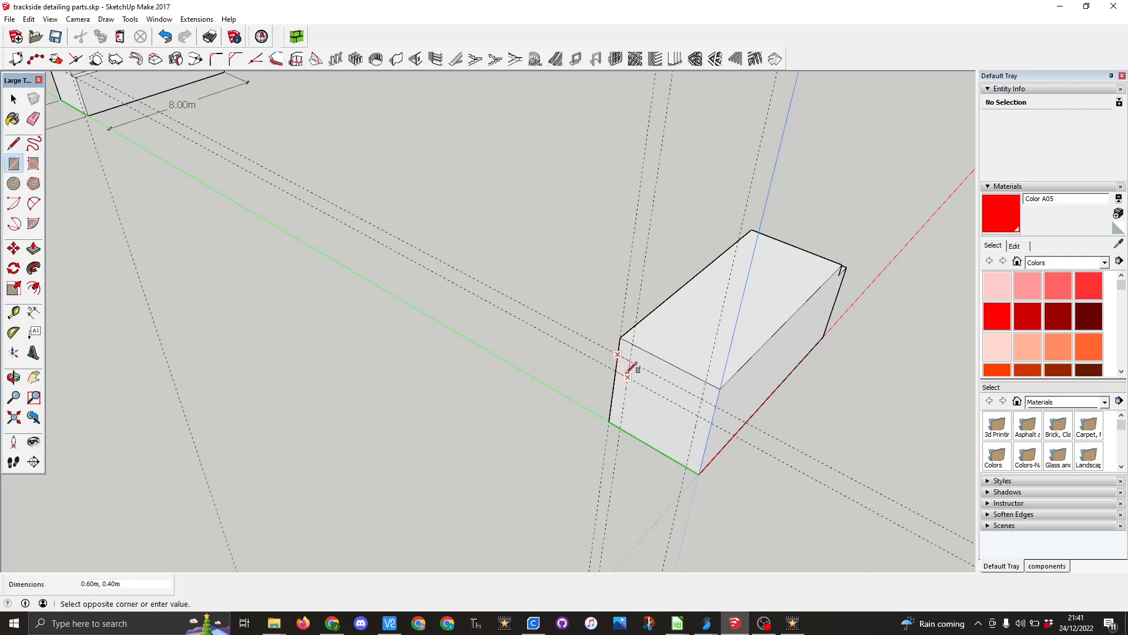
{"action": "left_click", "coordinate": [628, 371]}
{"action": "left_click", "coordinate": [702, 399]}
{"action": "left_click", "coordinate": [713, 422]}
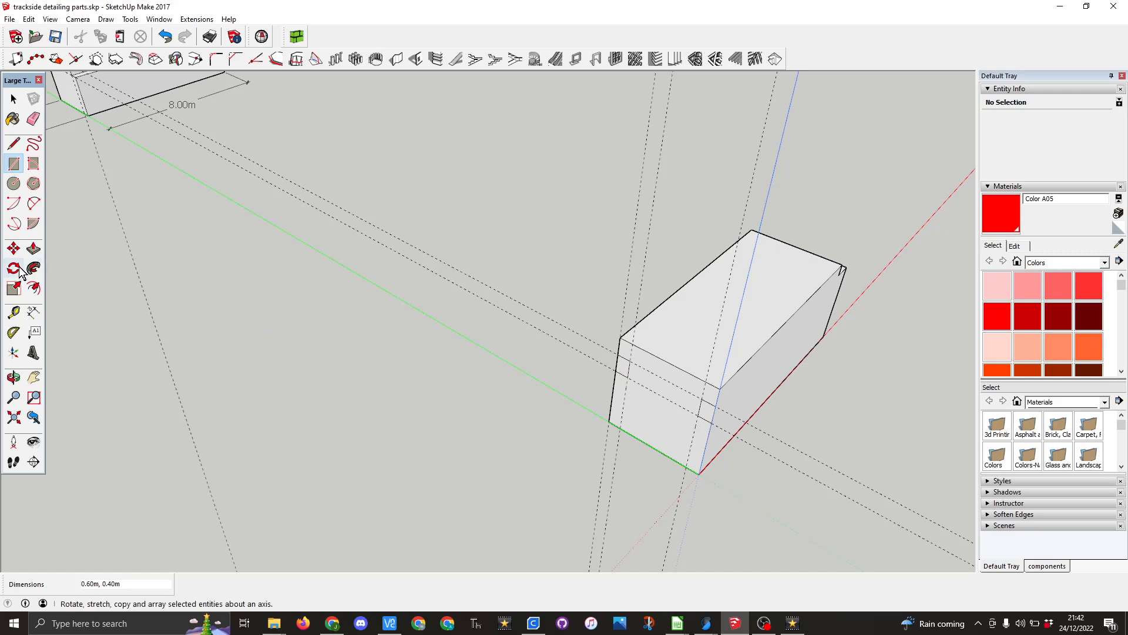
Push both end-face rectangles 8 m through the new block to cut a groove along each long side
{"action": "left_click", "coordinate": [33, 249]}
{"action": "left_click_drag", "start_coordinate": [709, 419], "coordinate": [840, 280]}
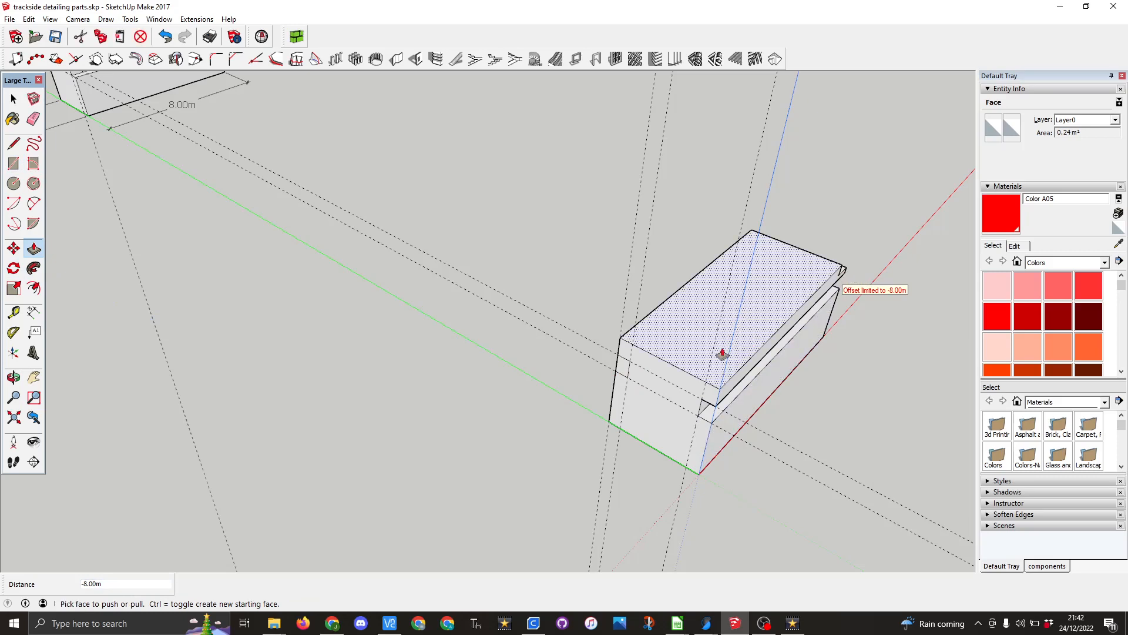
{"action": "middle_click_drag", "start_coordinate": [610, 403], "coordinate": [702, 332]}
{"action": "left_click_drag", "start_coordinate": [689, 305], "coordinate": [655, 171]}
Split the overhang's front face with a 0.2 m line below the top step, and push the end piece back 0.4 m
{"action": "middle_click_drag", "start_coordinate": [804, 351], "coordinate": [264, 260]}
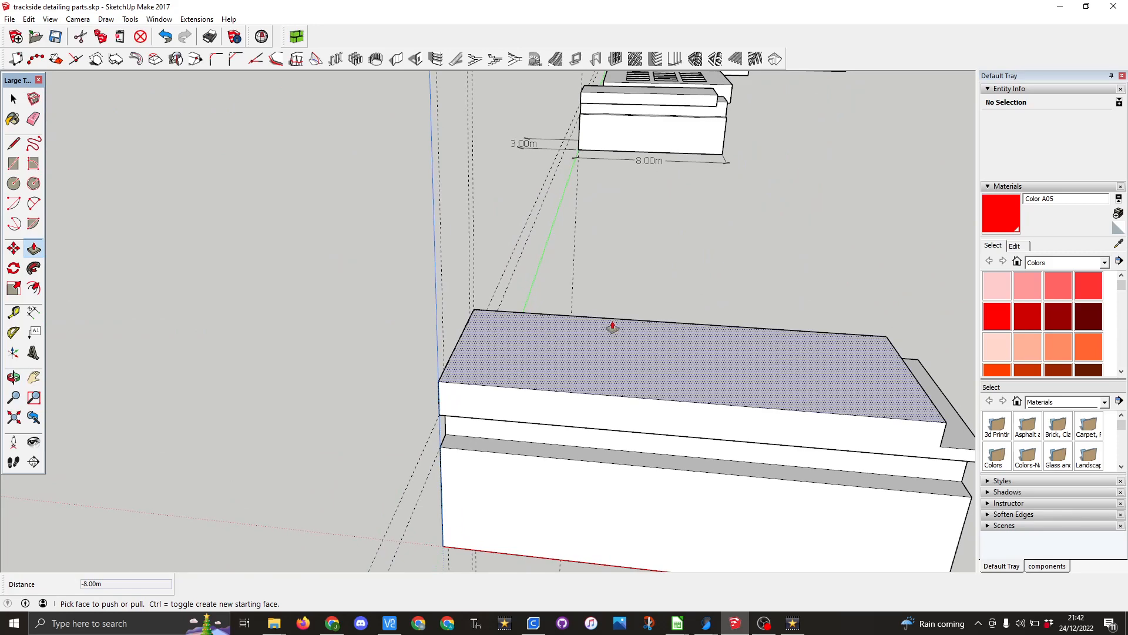
{"action": "scroll", "coordinate": [615, 328], "scroll_direction": "down", "scroll_amount": 1}
{"action": "middle_click_drag", "start_coordinate": [759, 373], "coordinate": [686, 346]}
{"action": "middle_click_drag", "start_coordinate": [897, 513], "coordinate": [857, 496]}
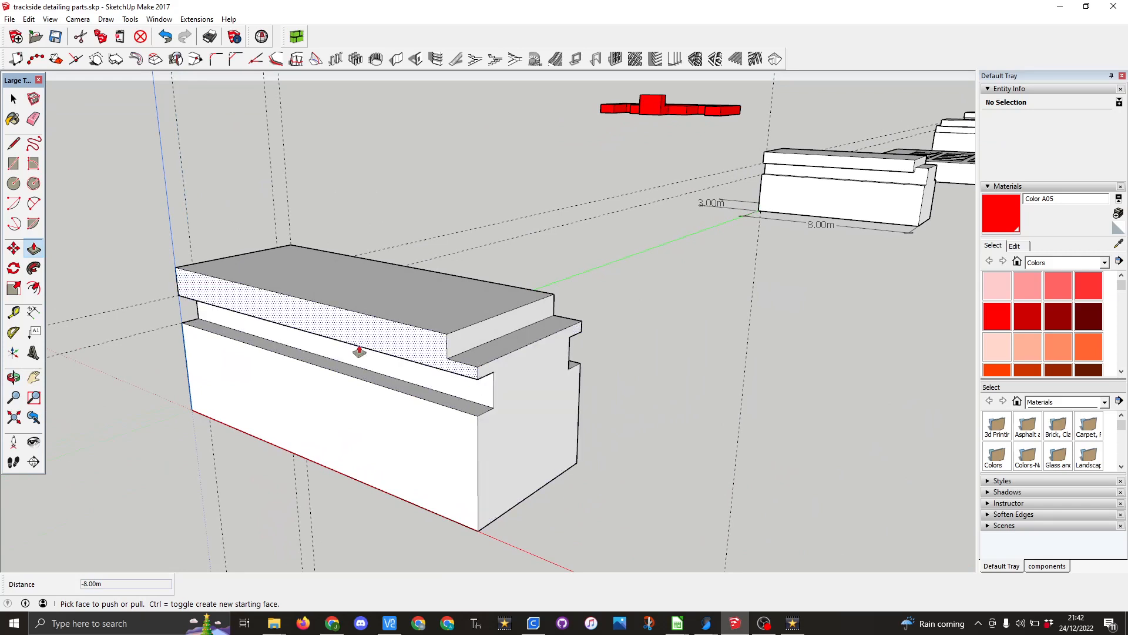
{"action": "left_click", "coordinate": [12, 141]}
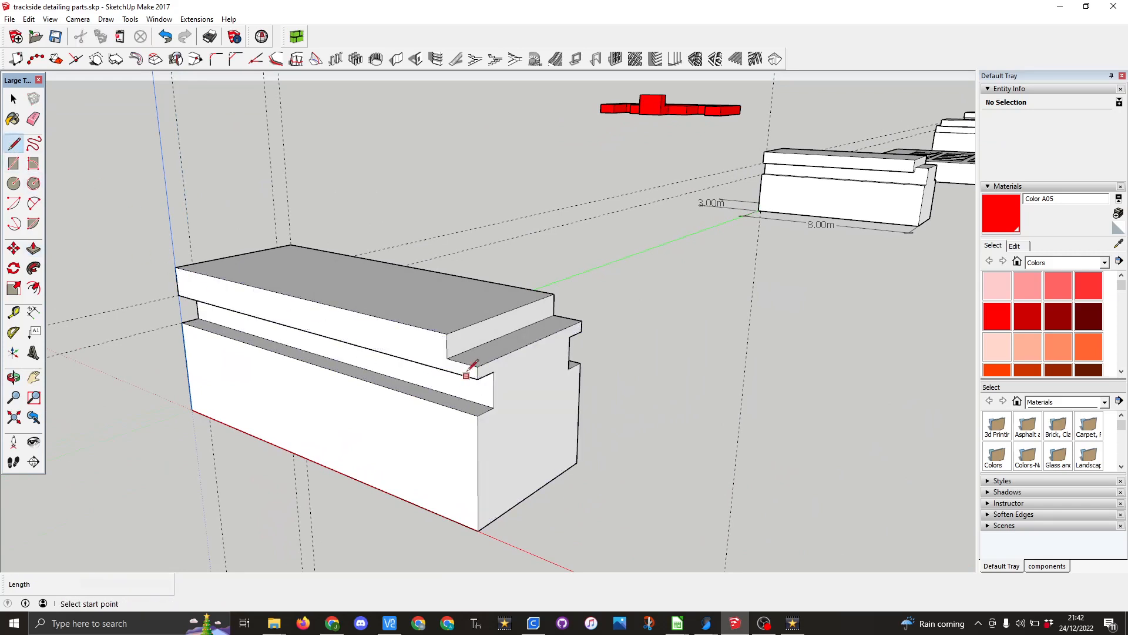
{"action": "left_click", "coordinate": [446, 357]}
{"action": "left_click", "coordinate": [451, 361]}
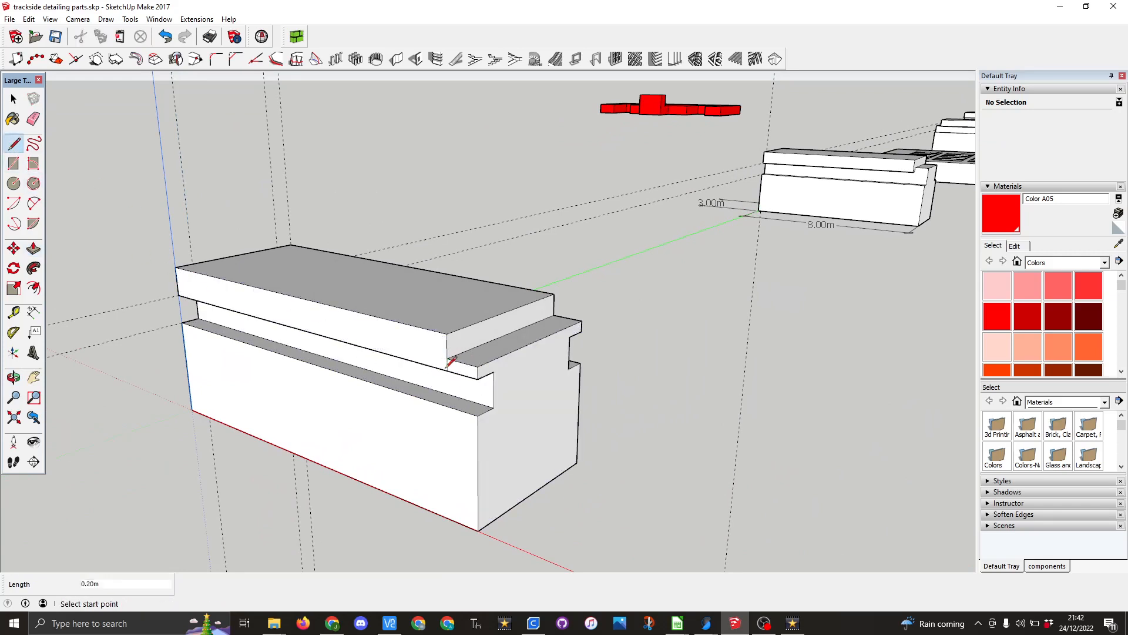
{"action": "left_click", "coordinate": [33, 251]}
{"action": "left_click", "coordinate": [461, 372]}
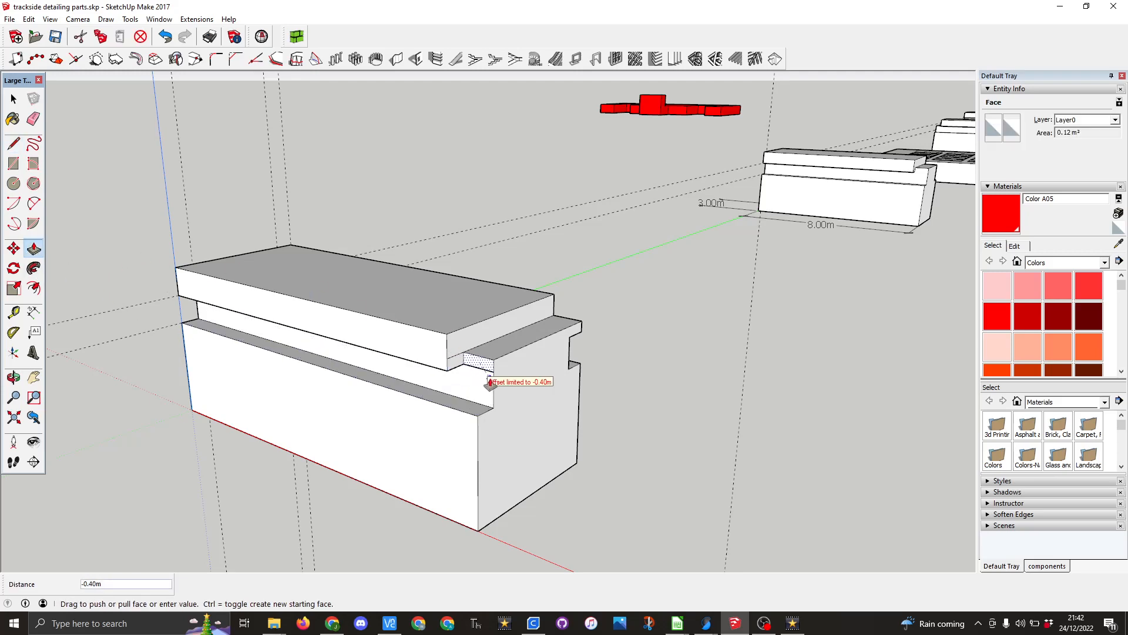
{"action": "left_click", "coordinate": [492, 386]}
Split the overhang on the opposite long side the same way and push its end piece back 0.4 m
{"action": "middle_click_drag", "start_coordinate": [695, 393], "coordinate": [139, 373]}
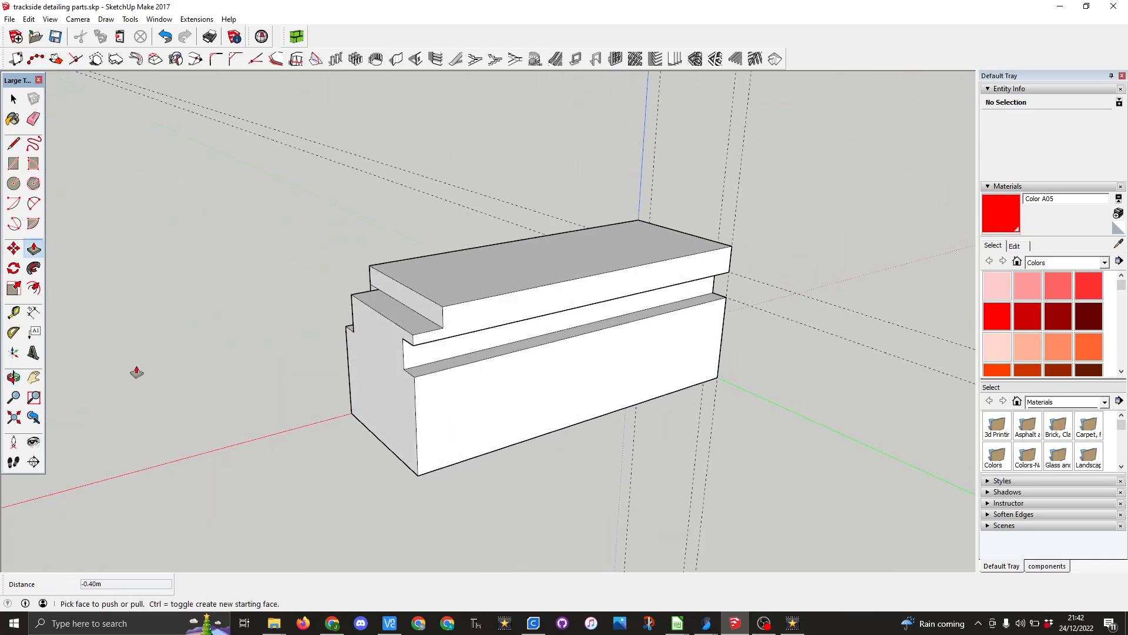
{"action": "left_click", "coordinate": [13, 143]}
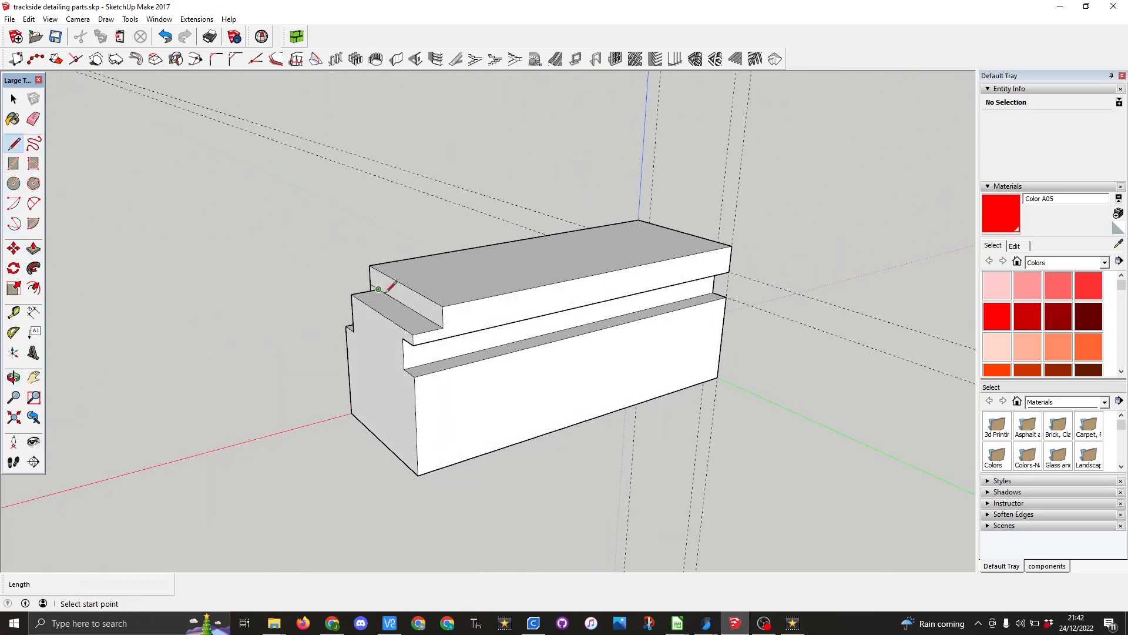
{"action": "left_click", "coordinate": [443, 328]}
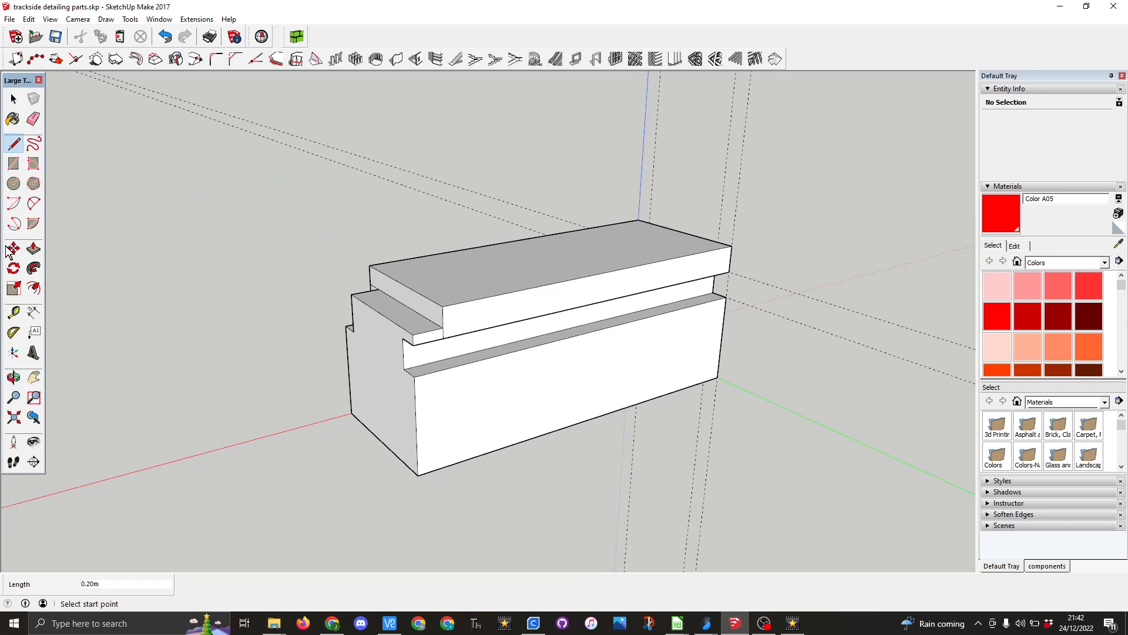
{"action": "left_click", "coordinate": [33, 248]}
{"action": "left_click_drag", "start_coordinate": [433, 340], "coordinate": [405, 353]}
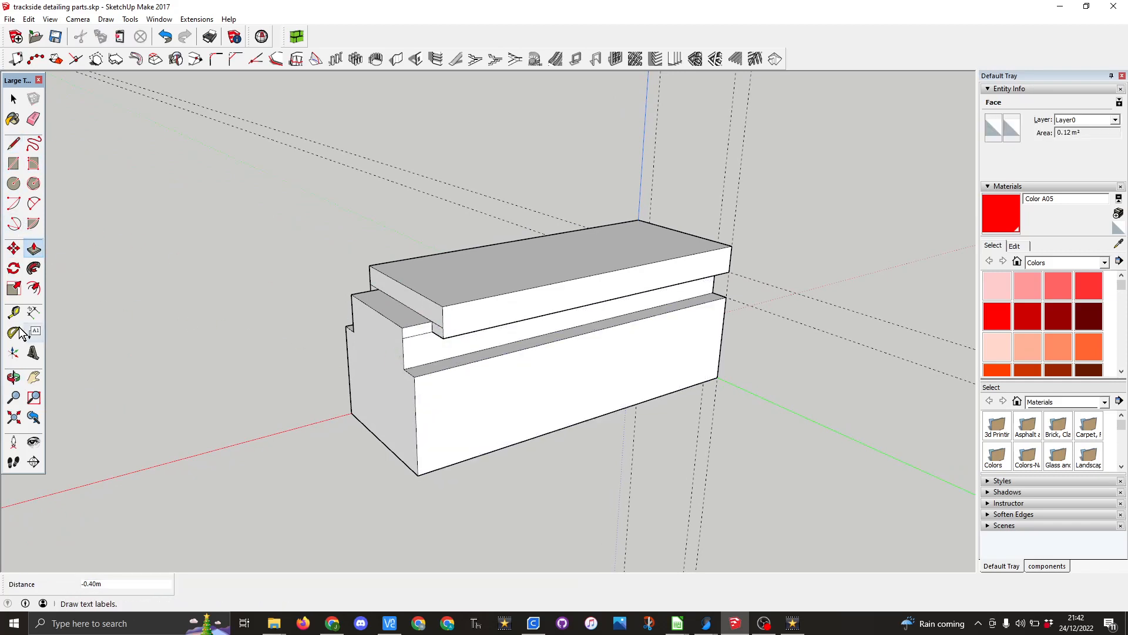
Erase the guides around the new block and the leftover edges beside the end ledge on both sides
{"action": "left_click", "coordinate": [33, 120]}
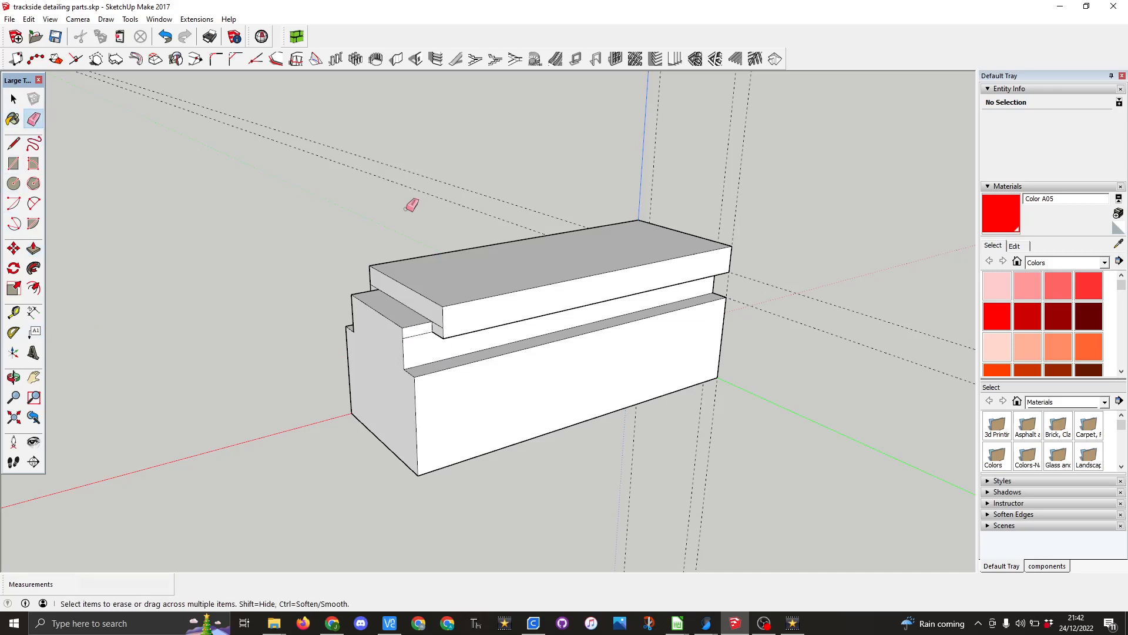
{"action": "left_click_drag", "start_coordinate": [655, 169], "coordinate": [754, 194]}
{"action": "left_click", "coordinate": [432, 327]}
{"action": "mouse_move", "coordinate": [318, 426]}
{"action": "middle_mouse_down"}
{"action": "mouse_move", "coordinate": [522, 453]}
{"action": "mouse_move", "coordinate": [824, 435]}
{"action": "middle_mouse_up"}
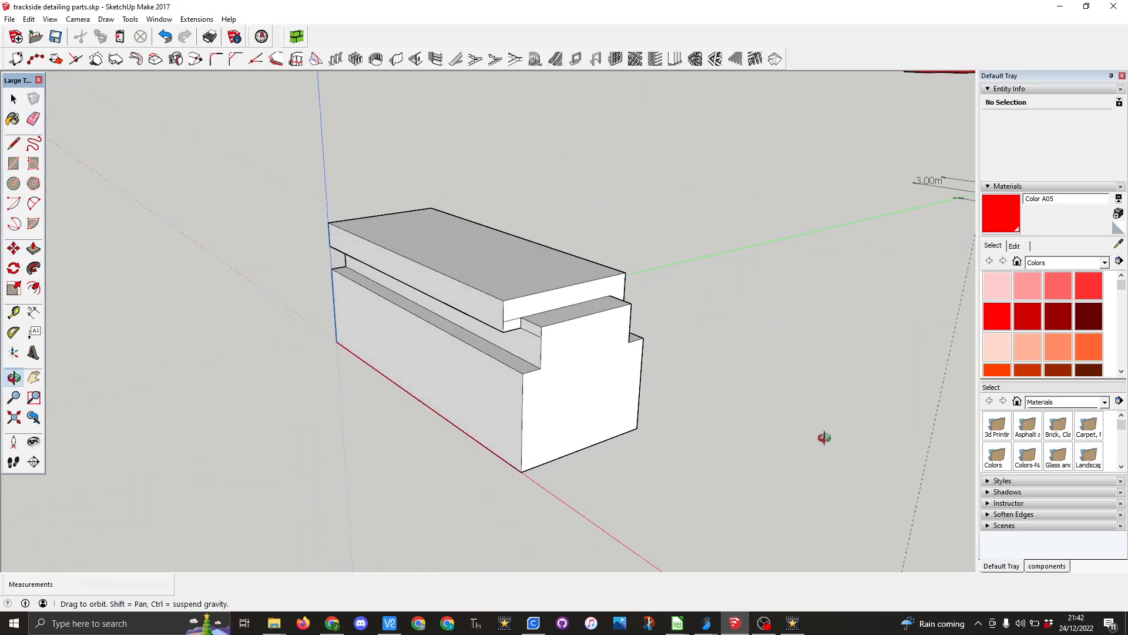
{"action": "left_click", "coordinate": [518, 315]}
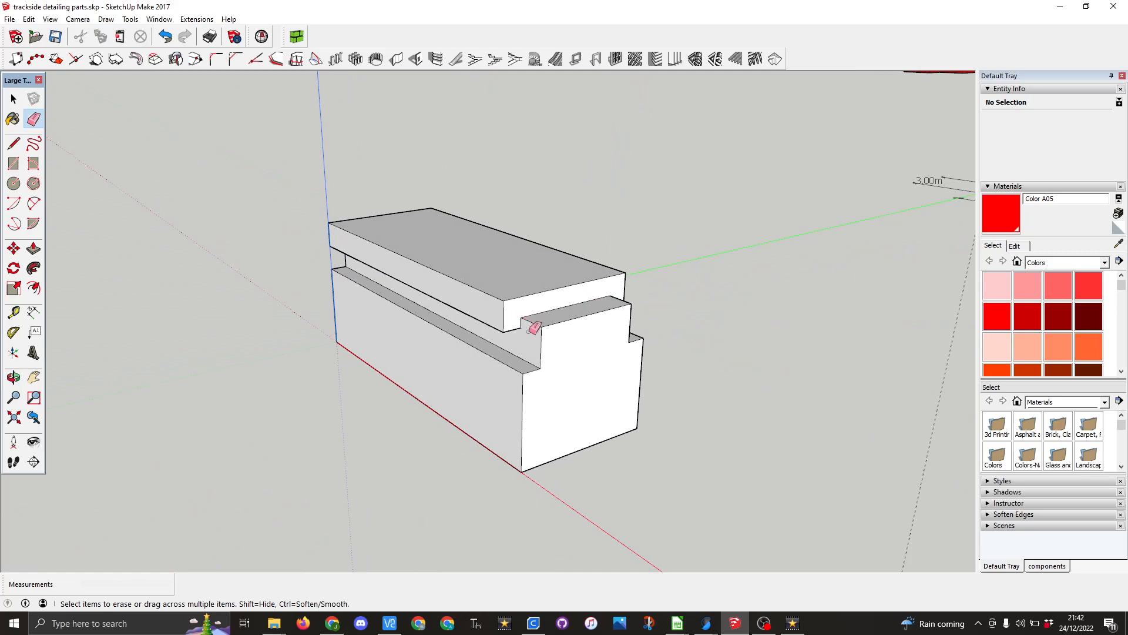
Select all the geometry of the finished stepped block and make it a group
{"action": "mouse_move", "coordinate": [371, 438]}
{"action": "middle_mouse_down"}
{"action": "mouse_move", "coordinate": [607, 433]}
{"action": "mouse_move", "coordinate": [982, 400]}
{"action": "mouse_move", "coordinate": [611, 481]}
{"action": "mouse_move", "coordinate": [621, 534]}
{"action": "mouse_move", "coordinate": [667, 523]}
{"action": "middle_mouse_up"}
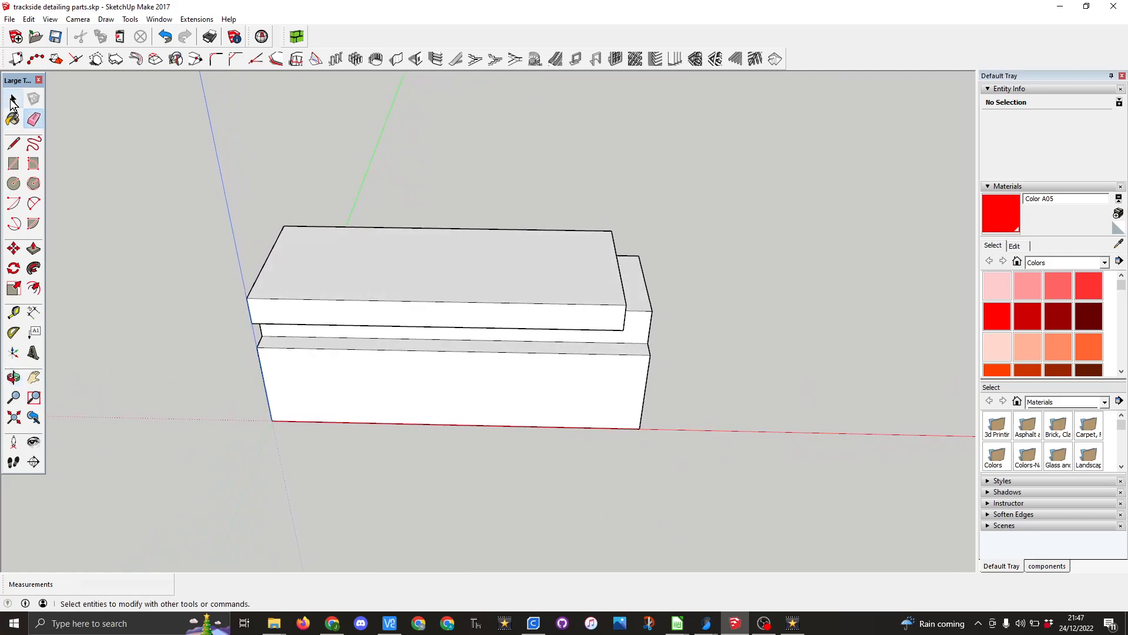
{"action": "left_click", "coordinate": [13, 101]}
{"action": "left_click_drag", "start_coordinate": [200, 155], "coordinate": [746, 497]}
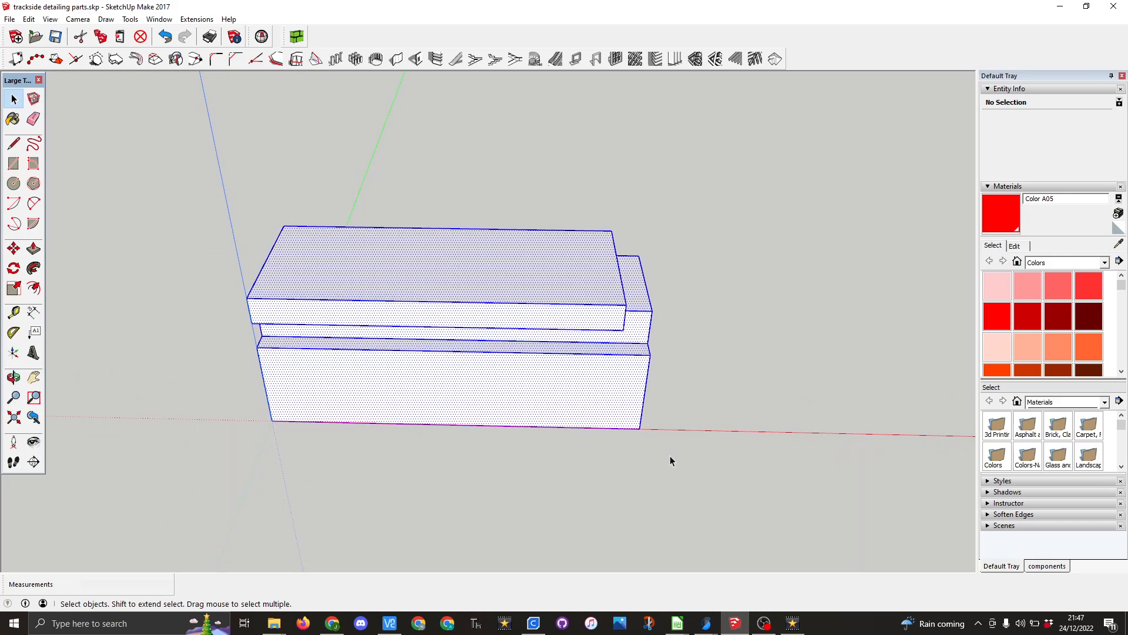
{"action": "right_click", "coordinate": [450, 381]}
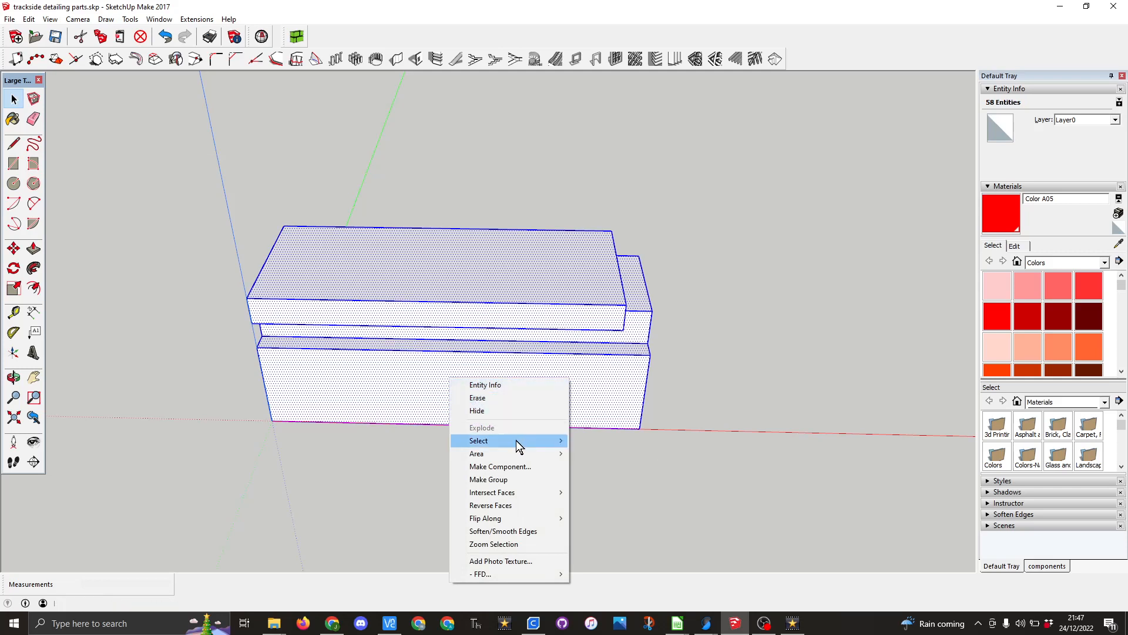
{"action": "left_click", "coordinate": [512, 479]}
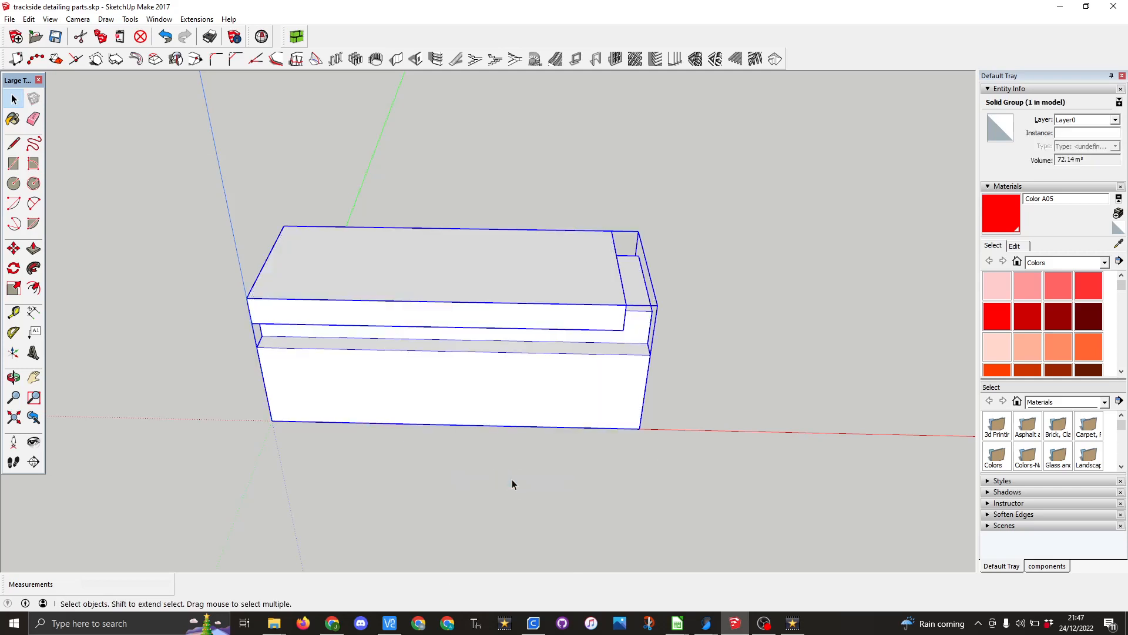
Copy the grouped block 8 m along the red axis so it abuts the original, and array it x19
{"action": "scroll", "coordinate": [494, 456], "scroll_direction": "down", "scroll_amount": 6}
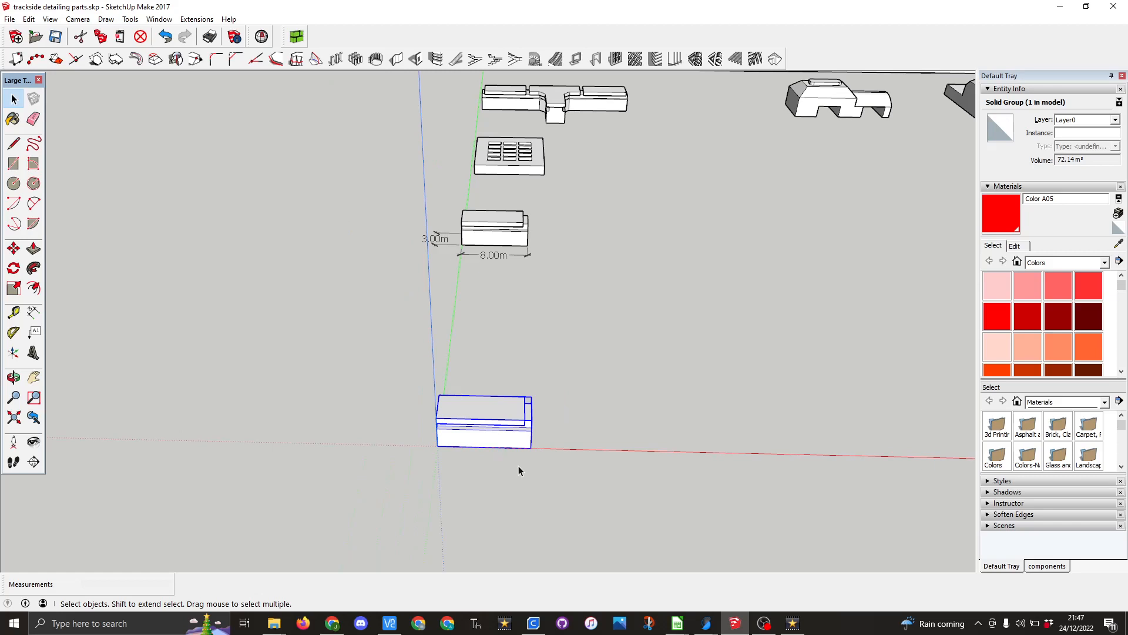
{"action": "scroll", "coordinate": [518, 466], "scroll_direction": "down", "scroll_amount": 5}
{"action": "scroll", "coordinate": [516, 465], "scroll_direction": "down", "scroll_amount": 4}
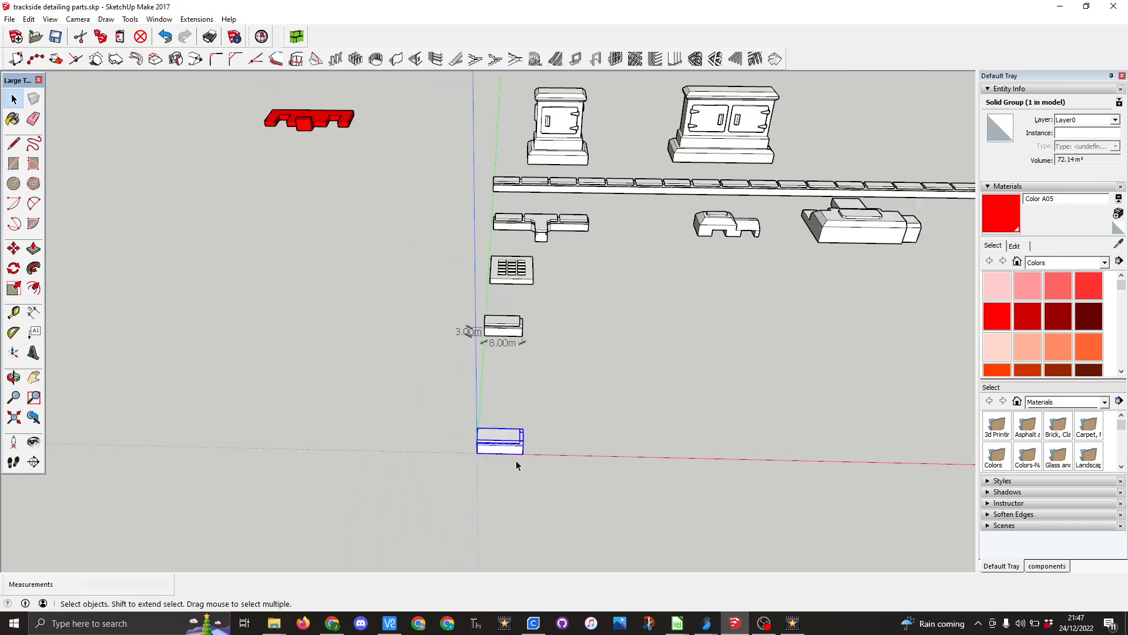
{"action": "mouse_move", "coordinate": [577, 464]}
{"action": "middle_mouse_down"}
{"action": "mouse_move", "coordinate": [622, 458]}
{"action": "mouse_move", "coordinate": [539, 448]}
{"action": "mouse_move", "coordinate": [541, 418]}
{"action": "middle_mouse_up"}
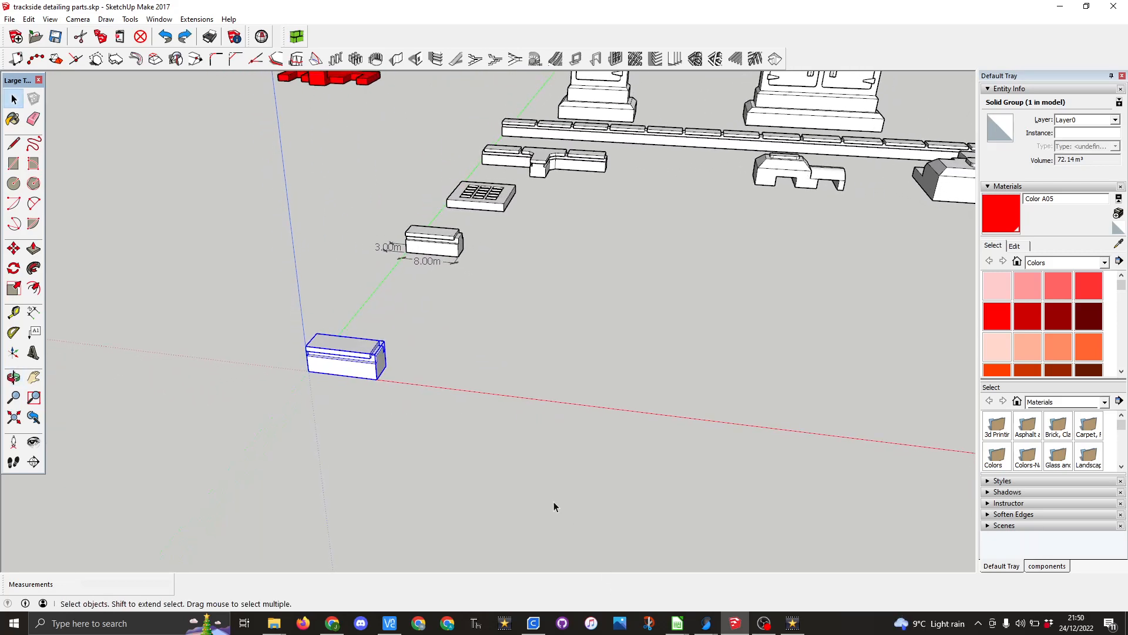
{"action": "left_click", "coordinate": [15, 248]}
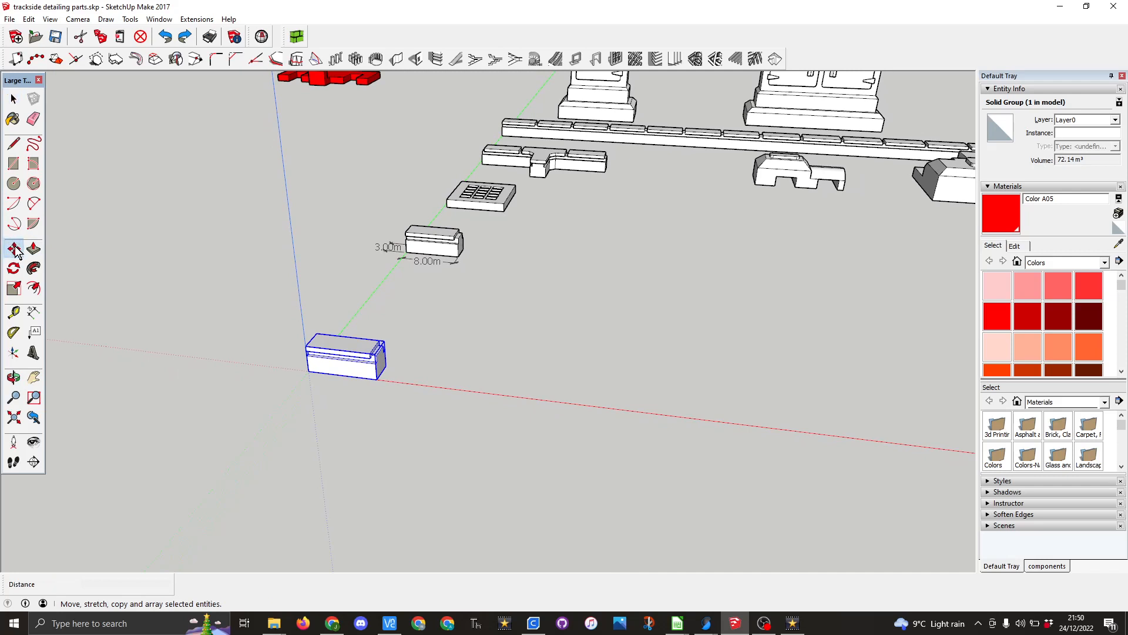
{"action": "left_click", "coordinate": [308, 371]}
{"action": "key", "text": "ctrl"}
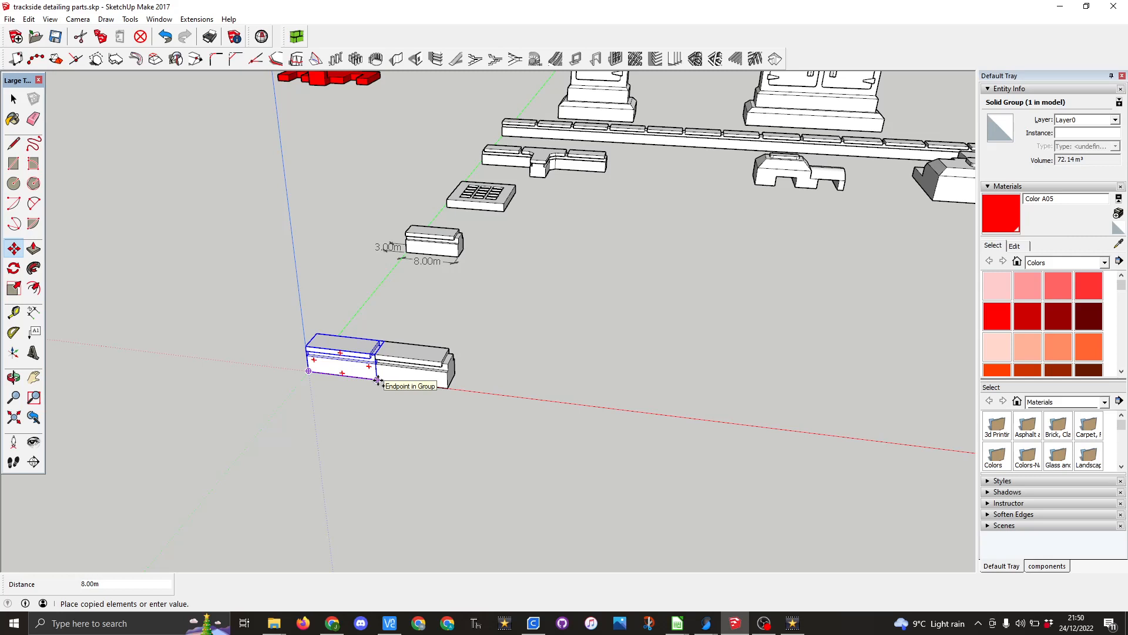
{"action": "left_click", "coordinate": [378, 380]}
{"action": "type", "text": "x"}
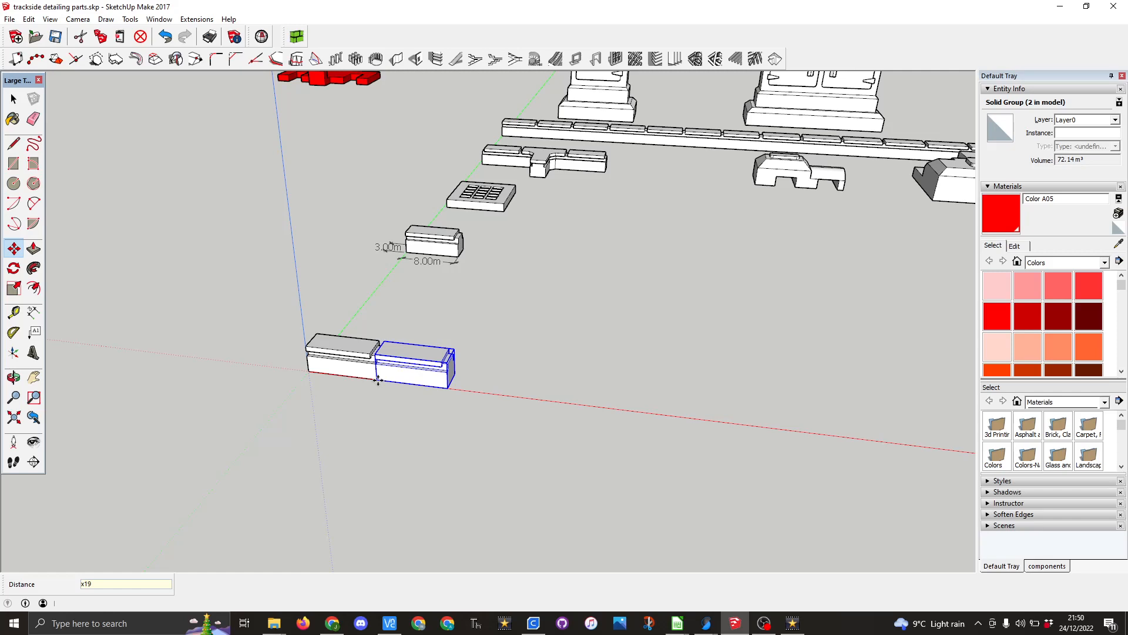
{"action": "type", "text": "19"}
{"action": "key", "text": "Return"}
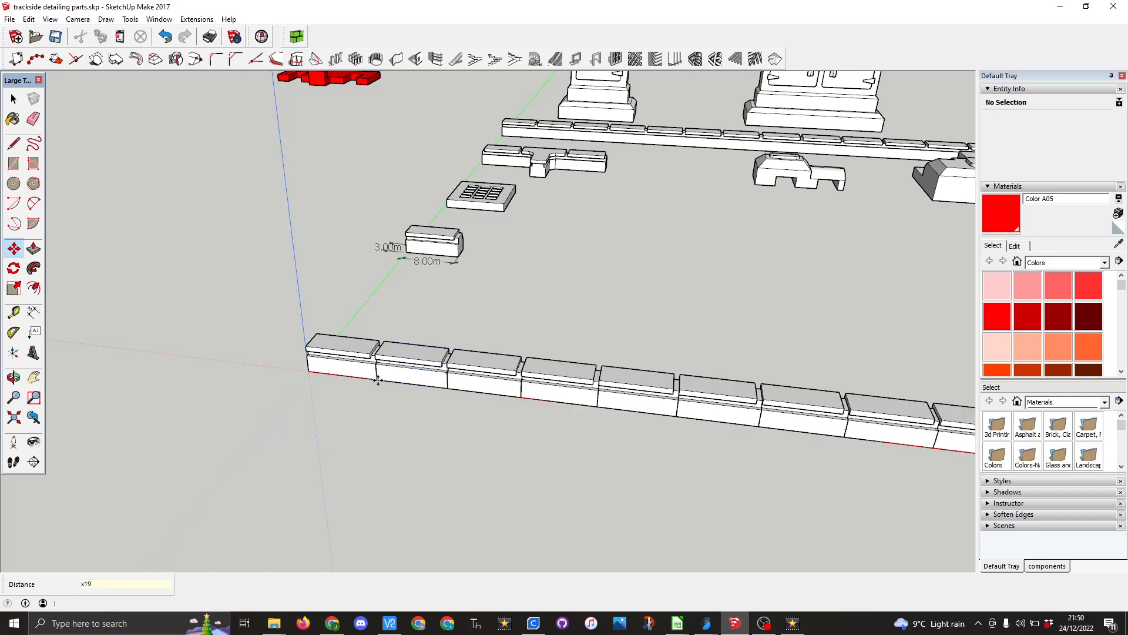
Export only the selected row of blocks as an ASCII STL in model units, named straight trunking.stl, to Downloads
{"action": "scroll", "coordinate": [430, 418], "scroll_direction": "down", "scroll_amount": 8}
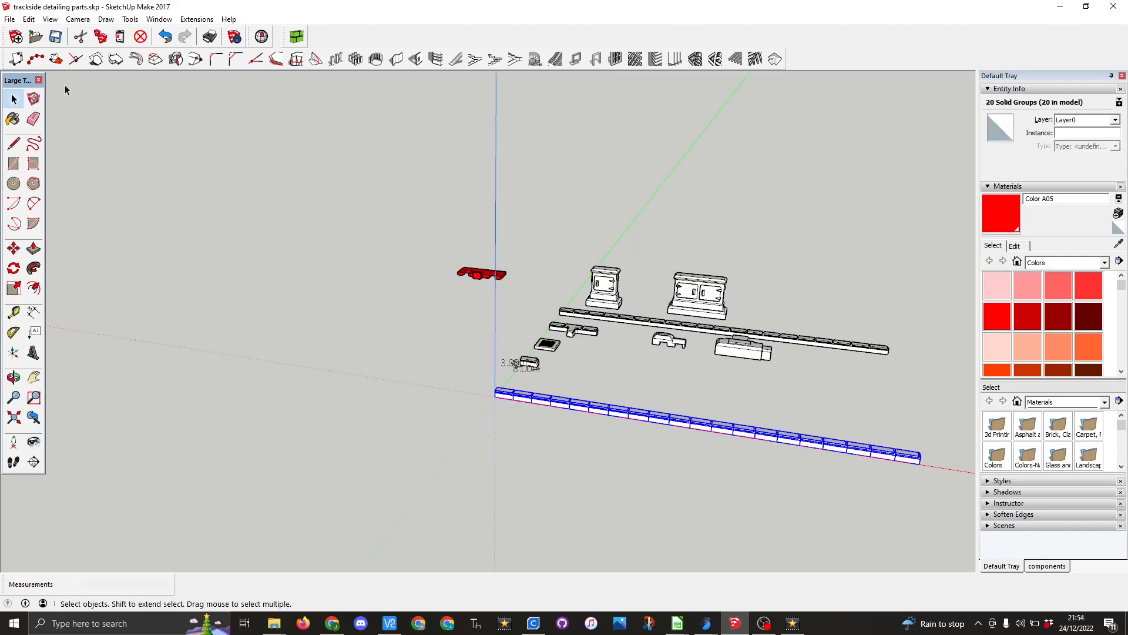
{"action": "left_click", "coordinate": [9, 19]}
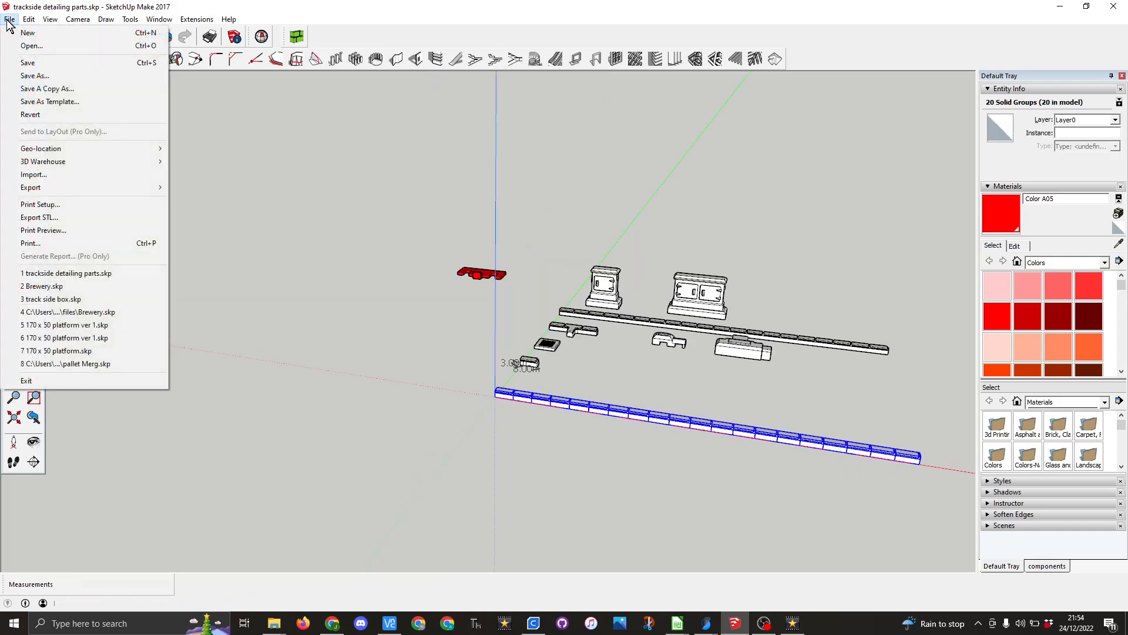
{"action": "left_click", "coordinate": [56, 216]}
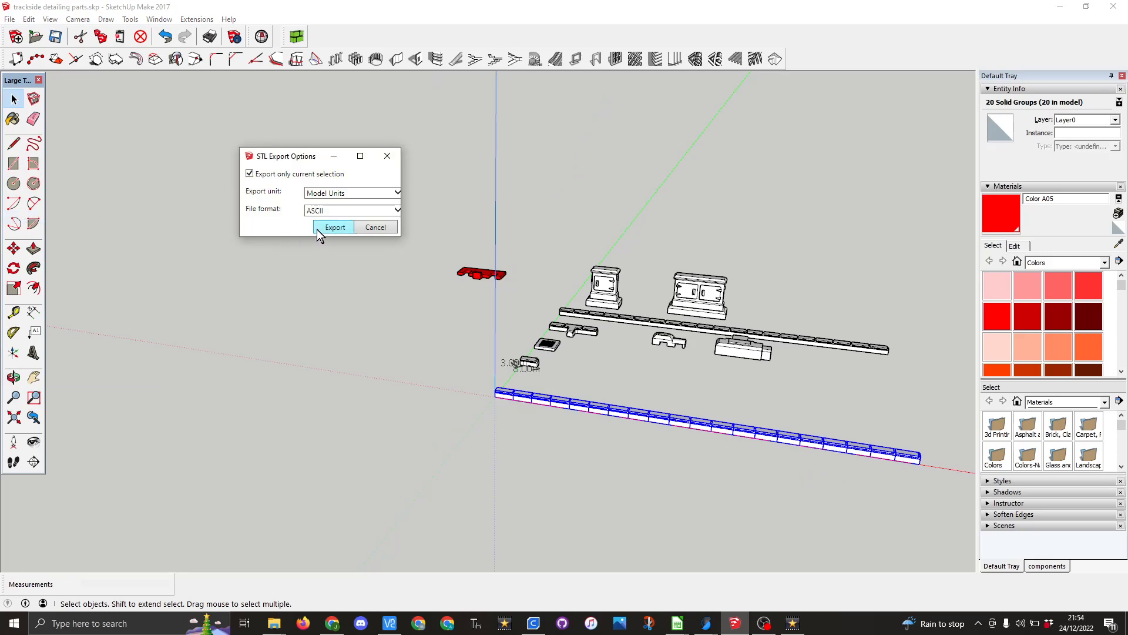
{"action": "left_click", "coordinate": [332, 223]}
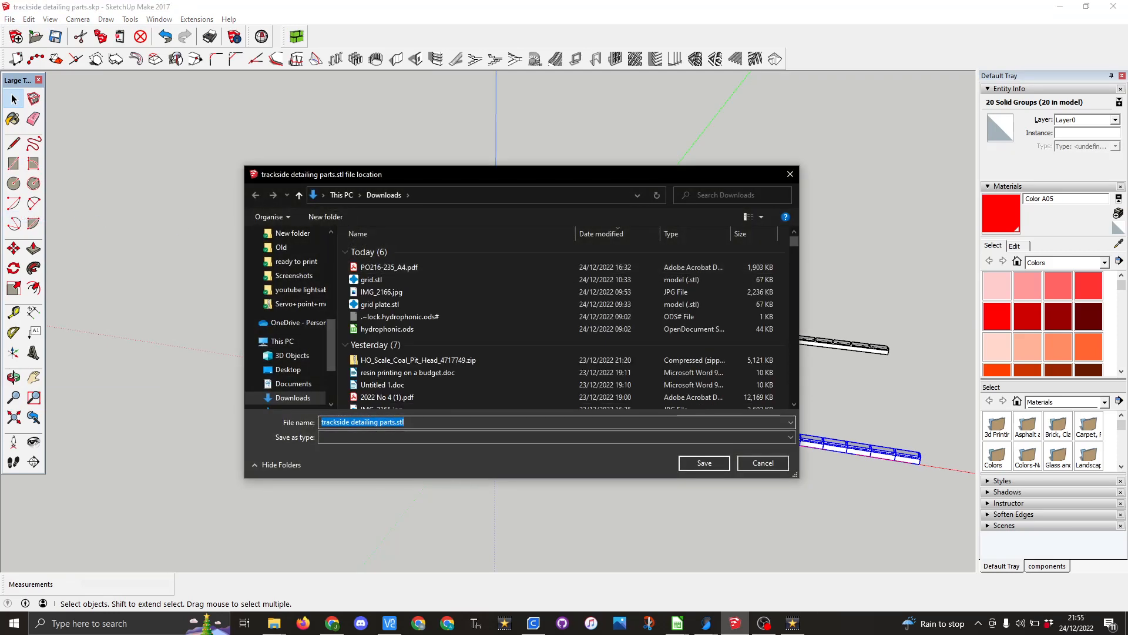
{"action": "left_click_drag", "start_coordinate": [395, 422], "coordinate": [321, 422]}
{"action": "type", "text": "stra"}
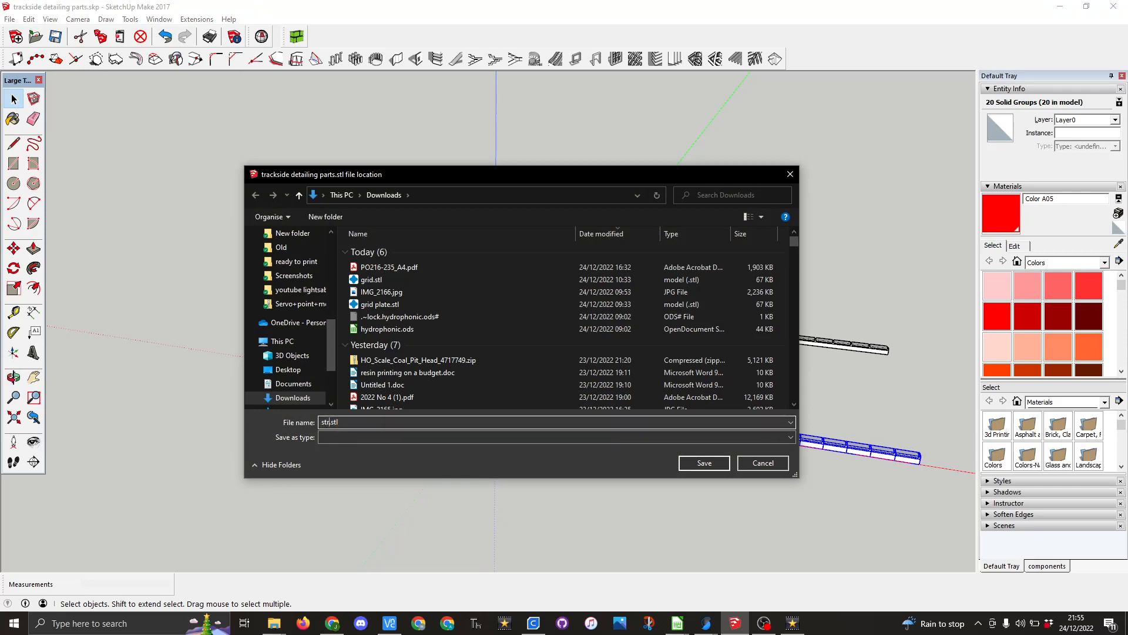
{"action": "type", "text": "ight trunking"}
{"action": "key", "text": "Return"}
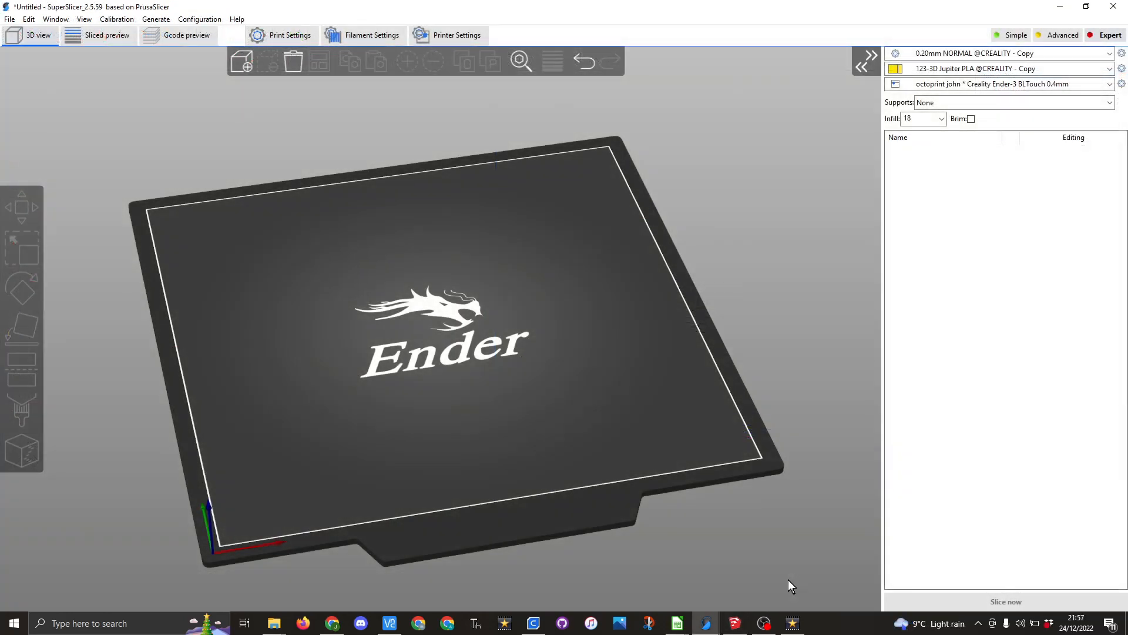
In SuperSlicer, import straight trunking.stl from Downloads onto the print bed and check the row of stepped blocks
{"action": "left_click", "coordinate": [249, 68]}
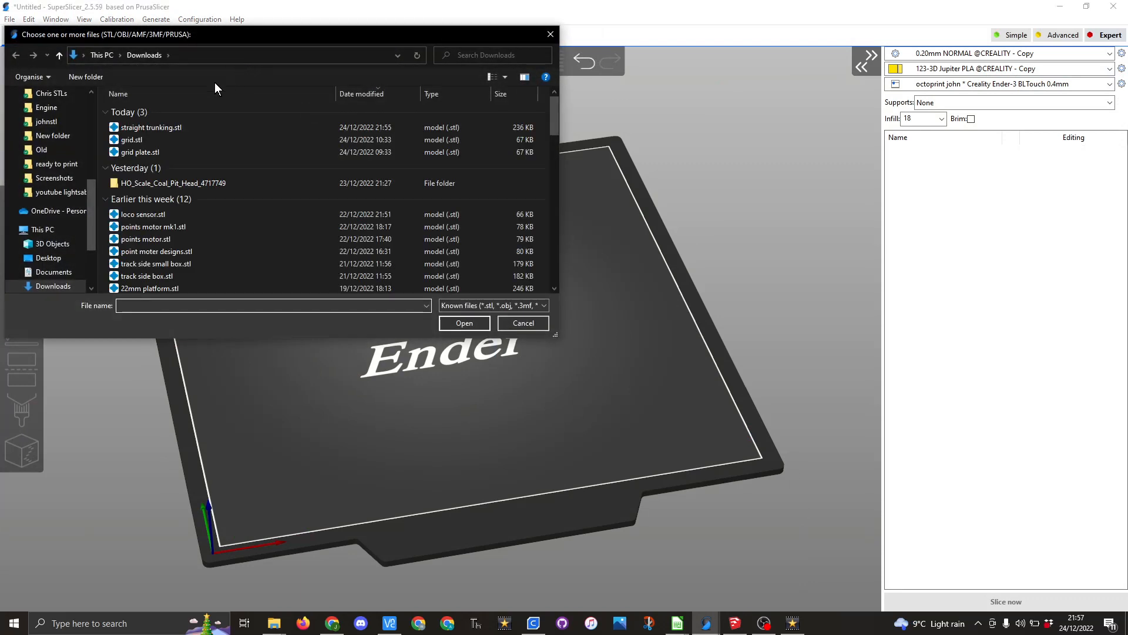
{"action": "left_click", "coordinate": [174, 128]}
{"action": "left_click", "coordinate": [453, 321]}
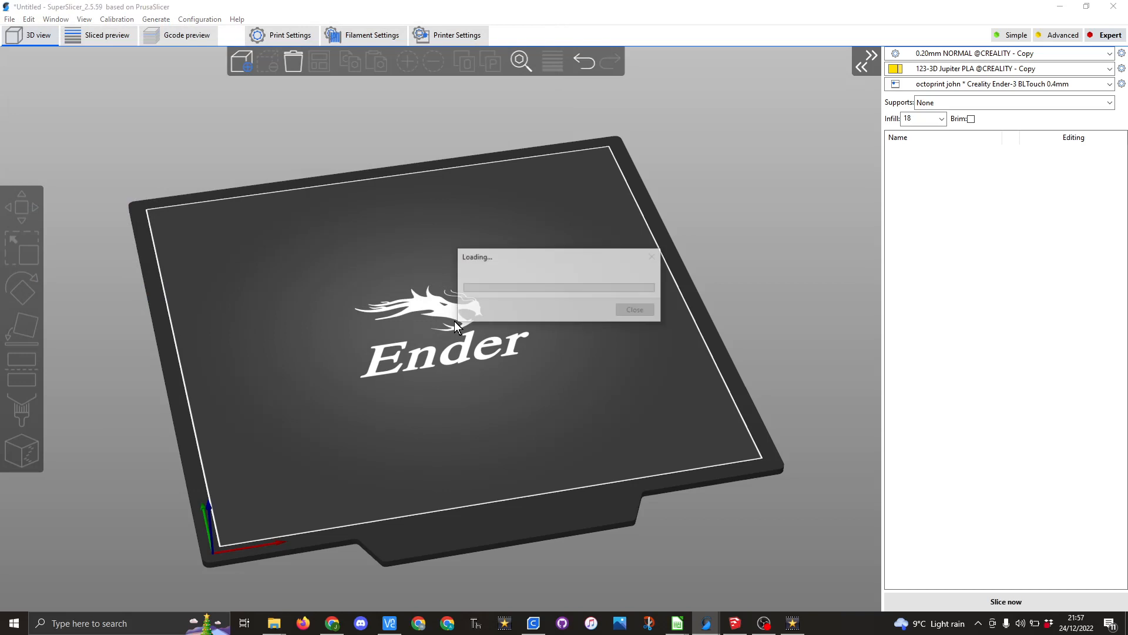
{"action": "scroll", "coordinate": [355, 350], "scroll_direction": "up", "scroll_amount": 10}
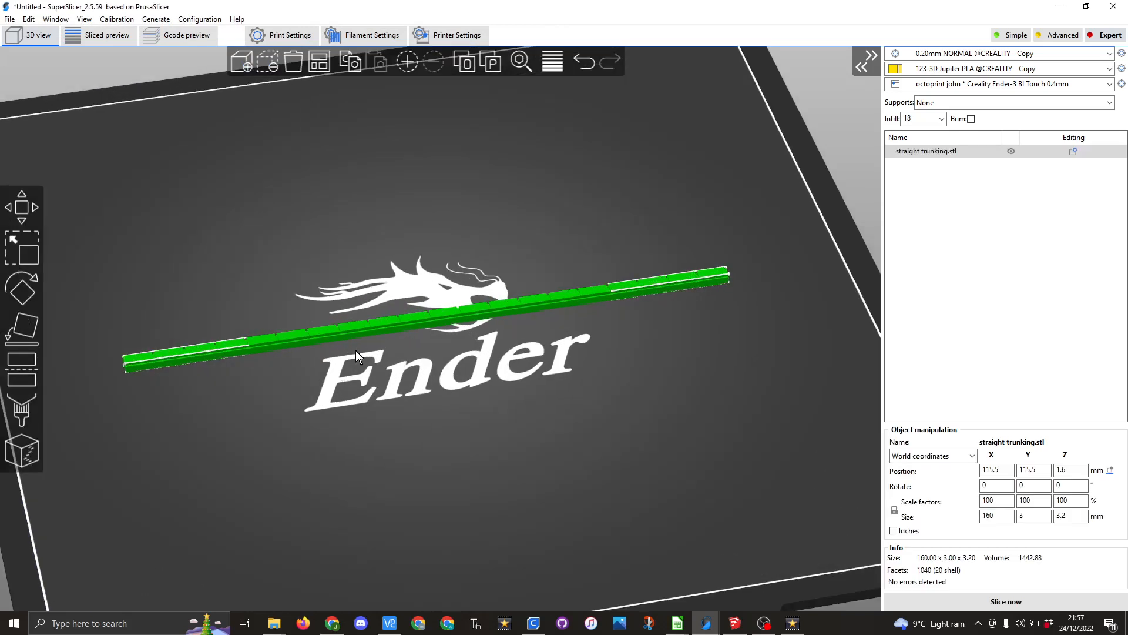
{"action": "scroll", "coordinate": [434, 350], "scroll_direction": "up", "scroll_amount": 6}
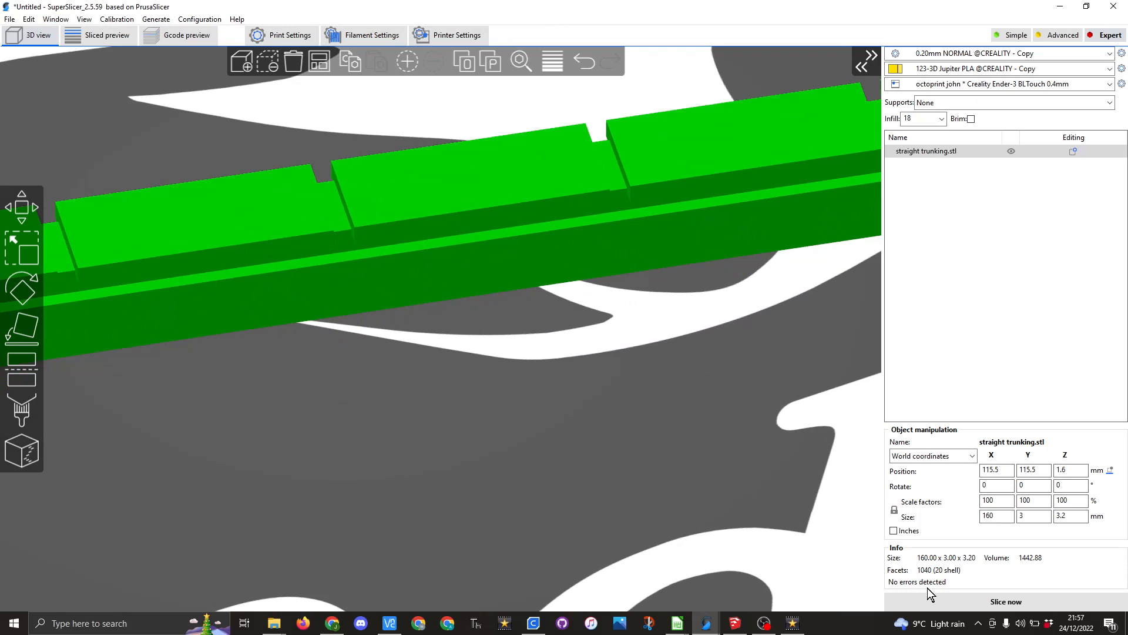
{"action": "scroll", "coordinate": [714, 481], "scroll_direction": "down", "scroll_amount": 3}
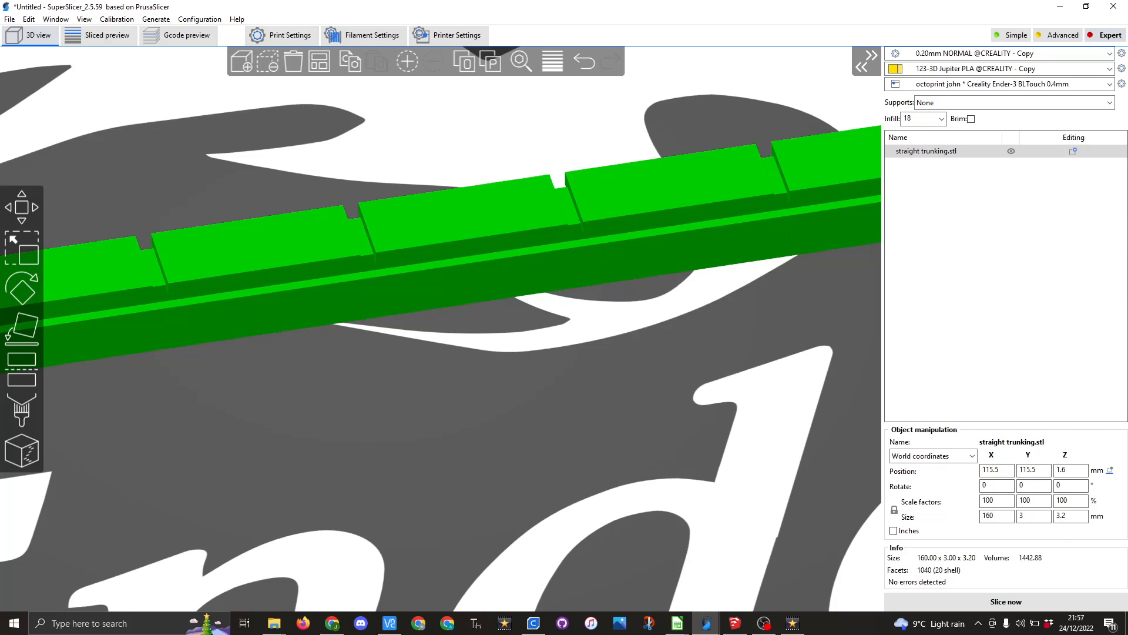
{"action": "scroll", "coordinate": [778, 494], "scroll_direction": "down", "scroll_amount": 8}
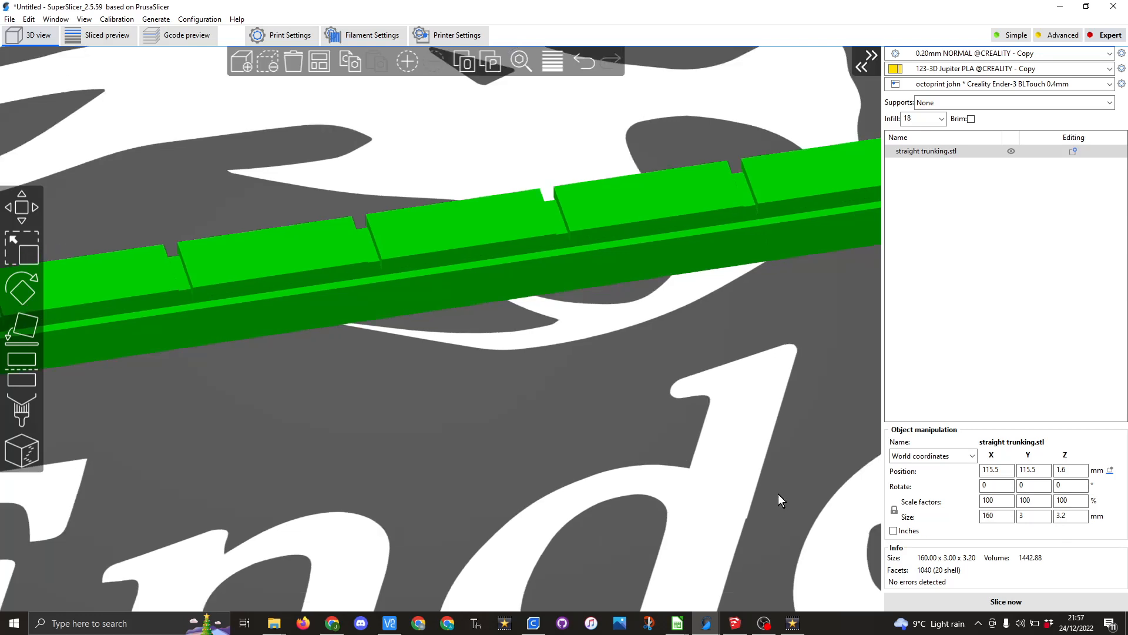
{"action": "scroll", "coordinate": [776, 493], "scroll_direction": "down", "scroll_amount": 4}
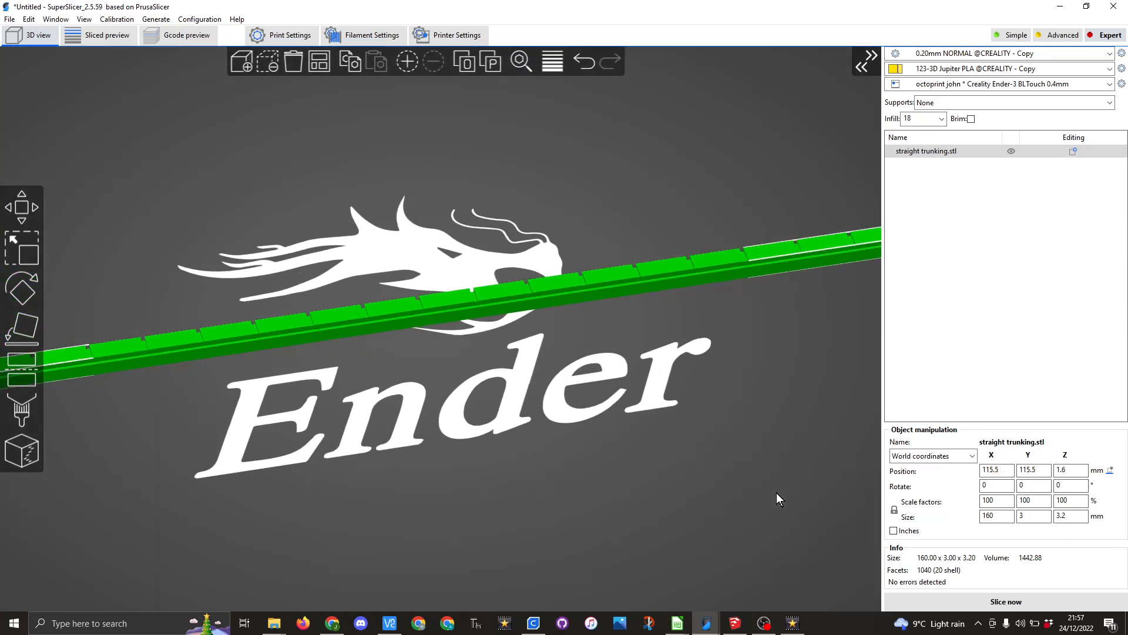